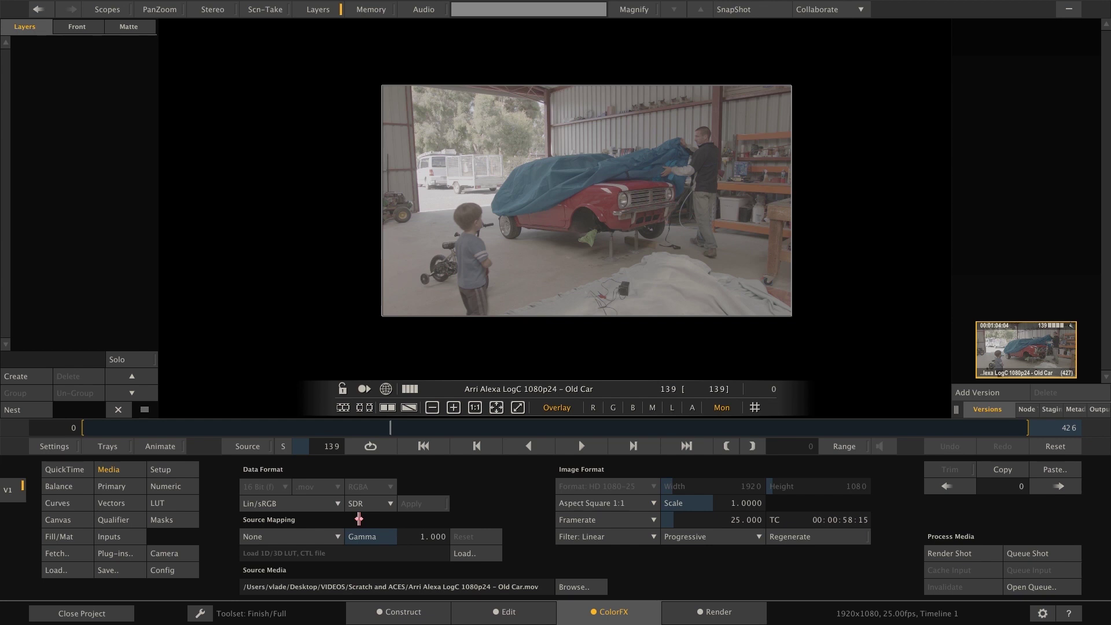
Load the ACES v1.0 Arri transform IDT.ARRI.Alexa-v3-logC-EI800.ctl as the Old Car clip's source mapping, filtering the files to Color Transform Language (*.ctl)
{"action": "left_click", "coordinate": [469, 555]}
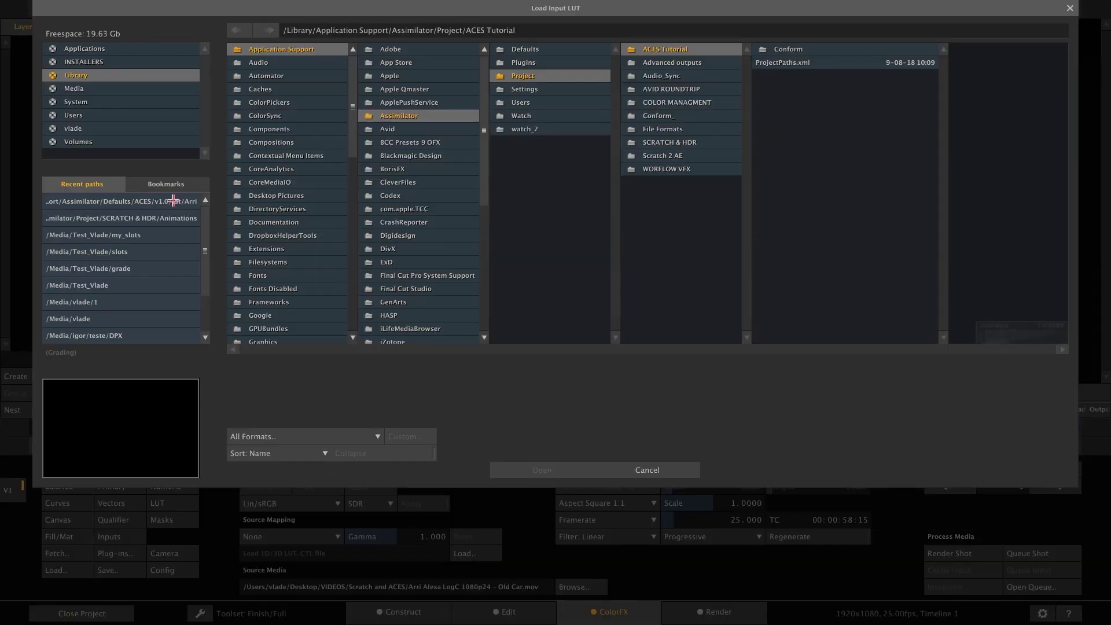
{"action": "left_click", "coordinate": [172, 187]}
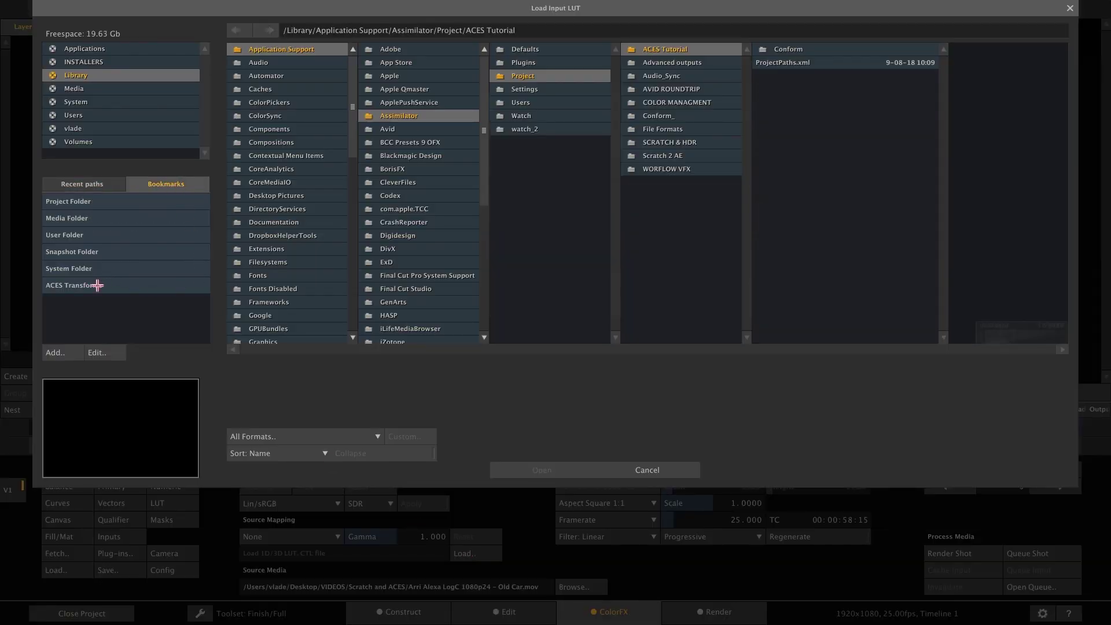
{"action": "left_click", "coordinate": [97, 286]}
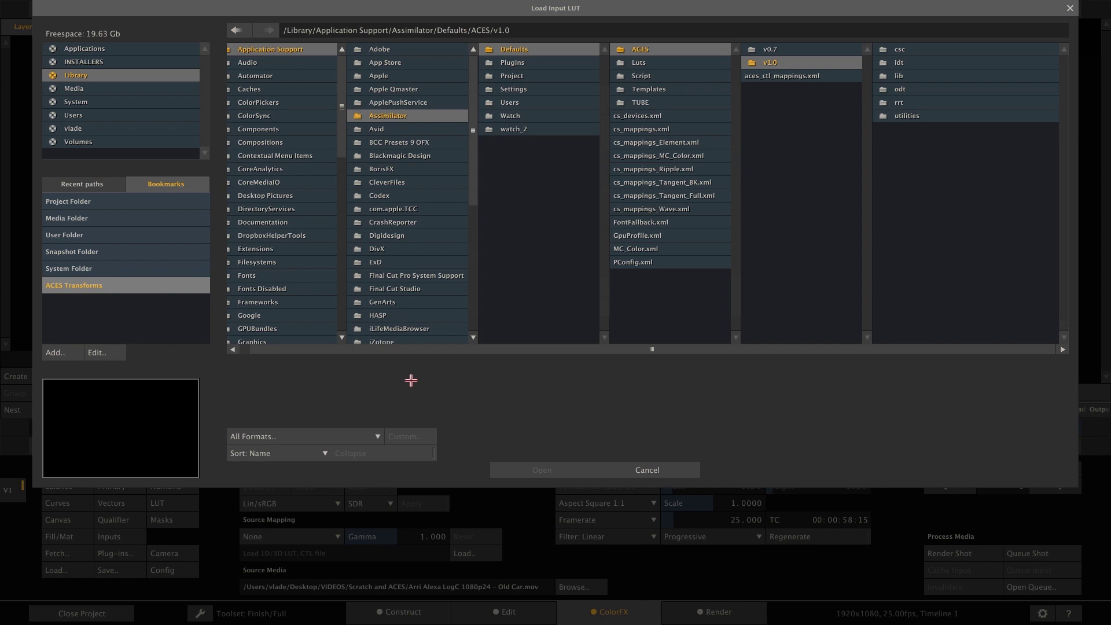
{"action": "left_click", "coordinate": [368, 434]}
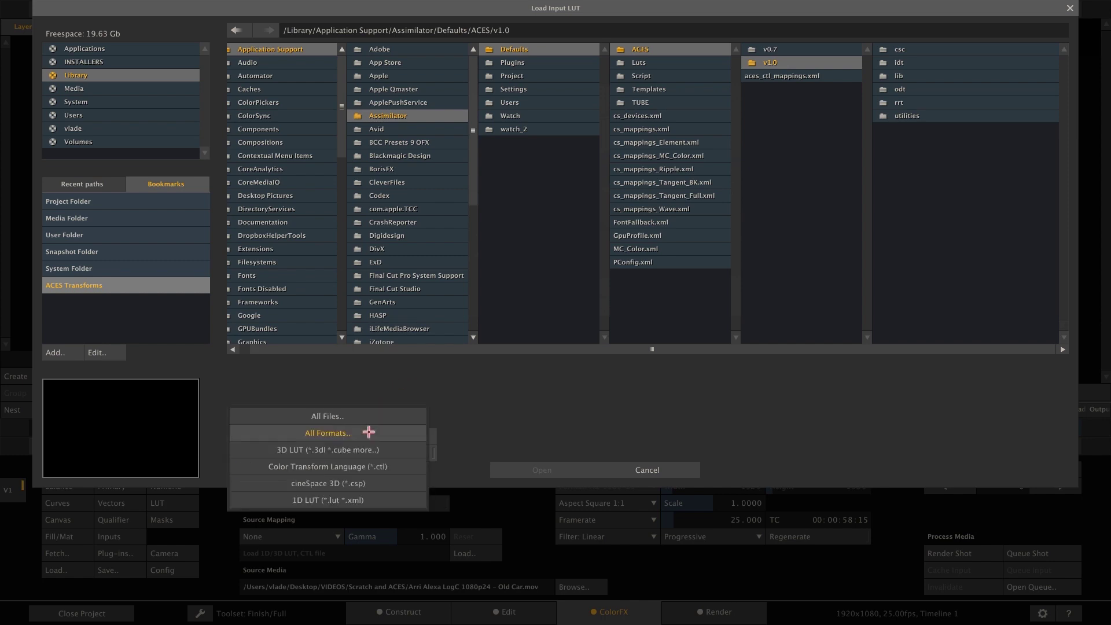
{"action": "left_click", "coordinate": [348, 467]}
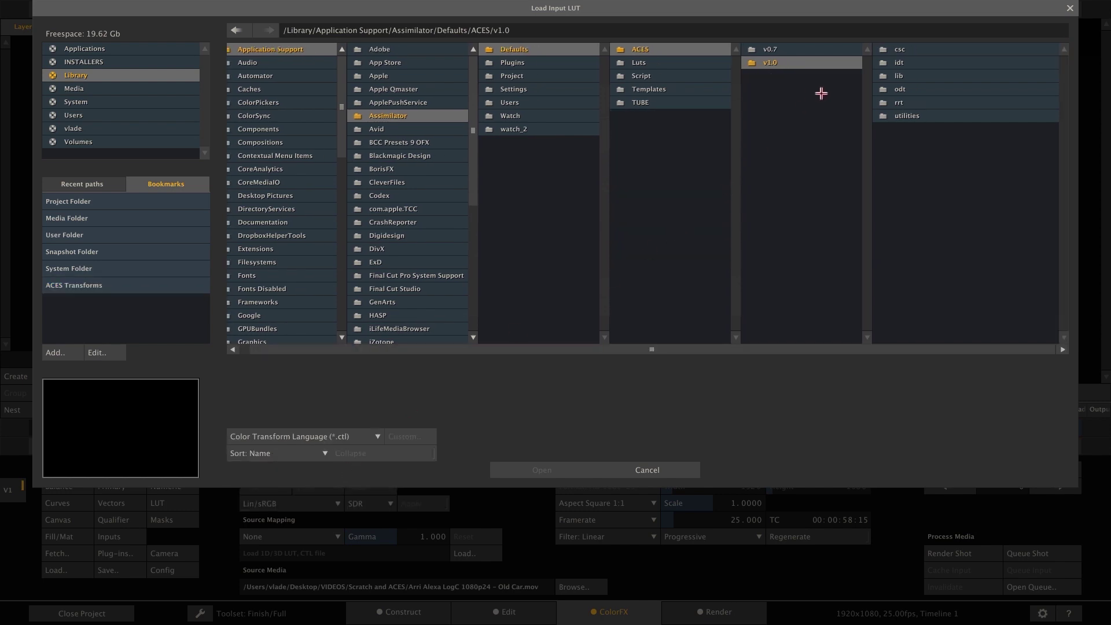
{"action": "left_click", "coordinate": [929, 64]}
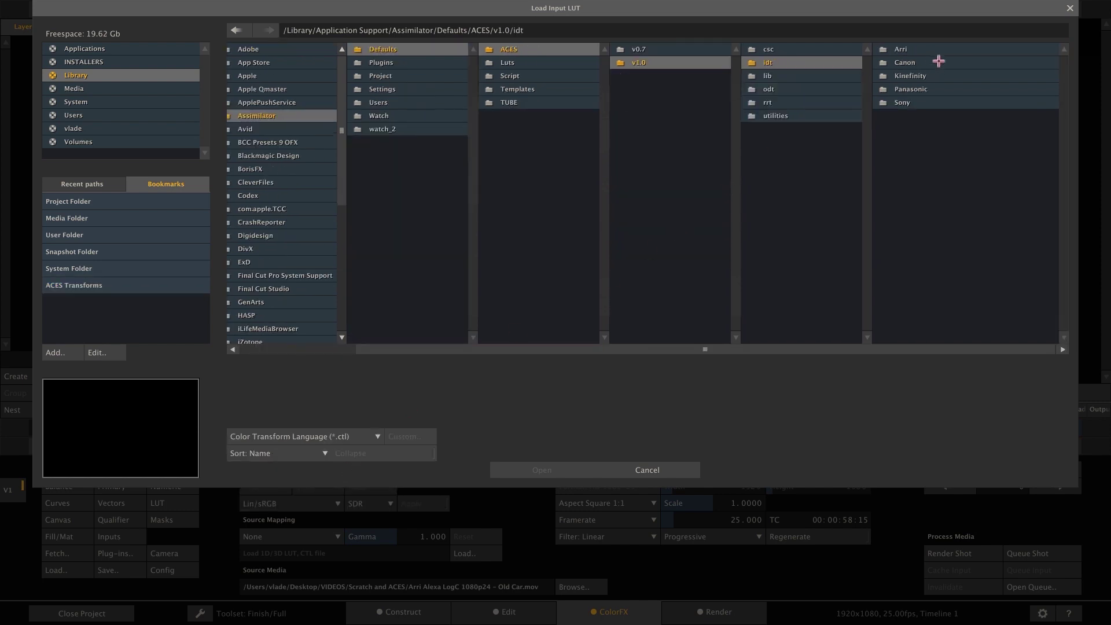
{"action": "left_click", "coordinate": [925, 51]}
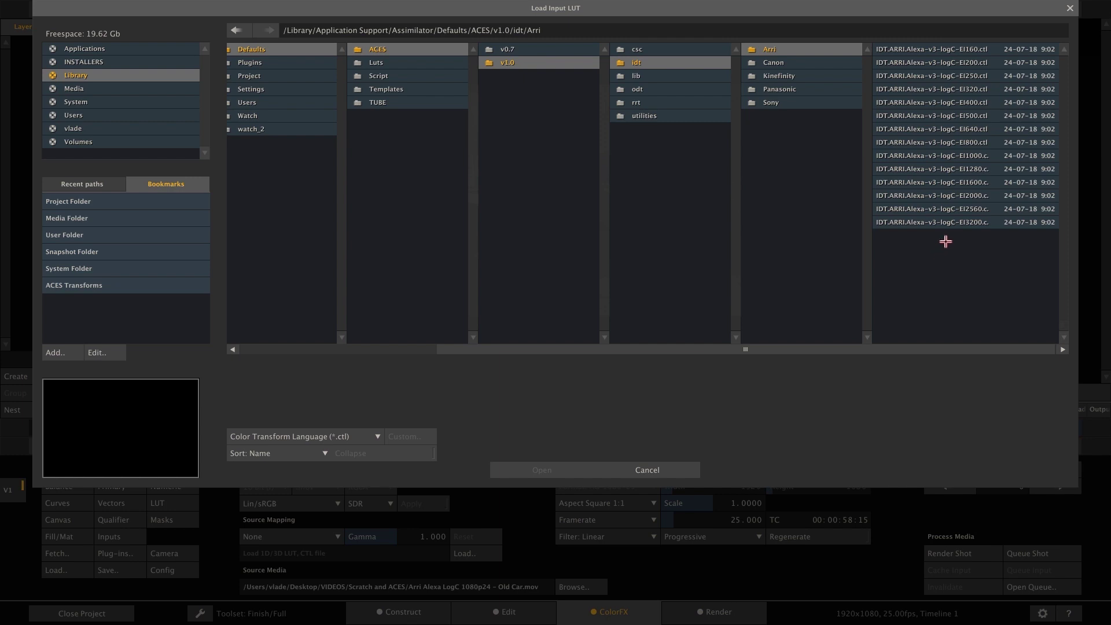
{"action": "left_click", "coordinate": [974, 142]}
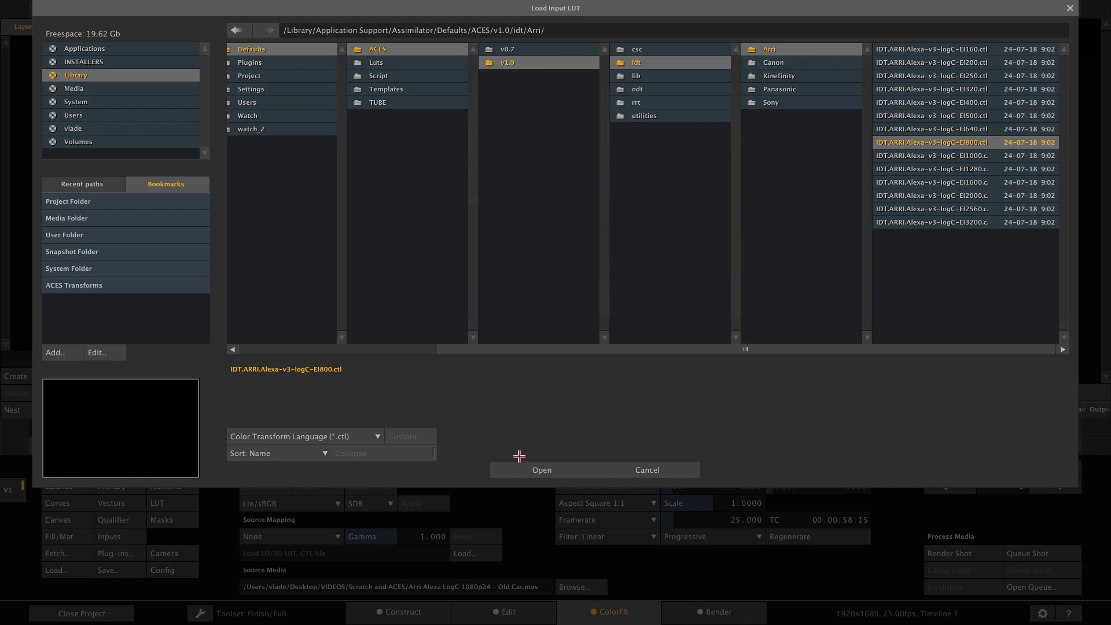
{"action": "left_click", "coordinate": [533, 470]}
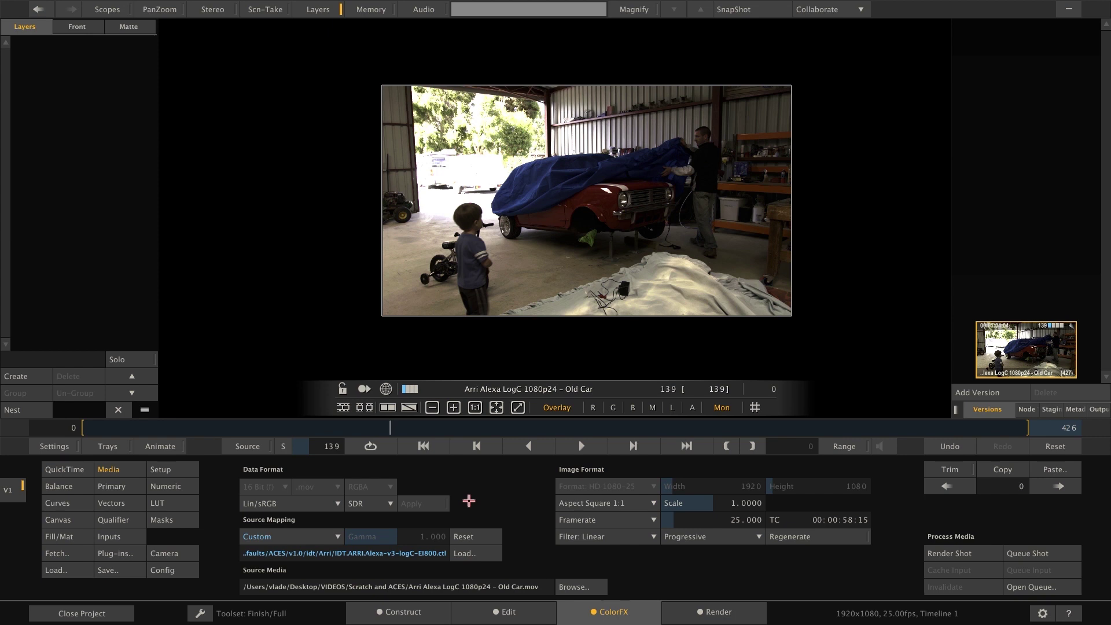
Set the Old Car clip's color space to ACES and scrub to frame 228 to review the picture
{"action": "left_click", "coordinate": [256, 504]}
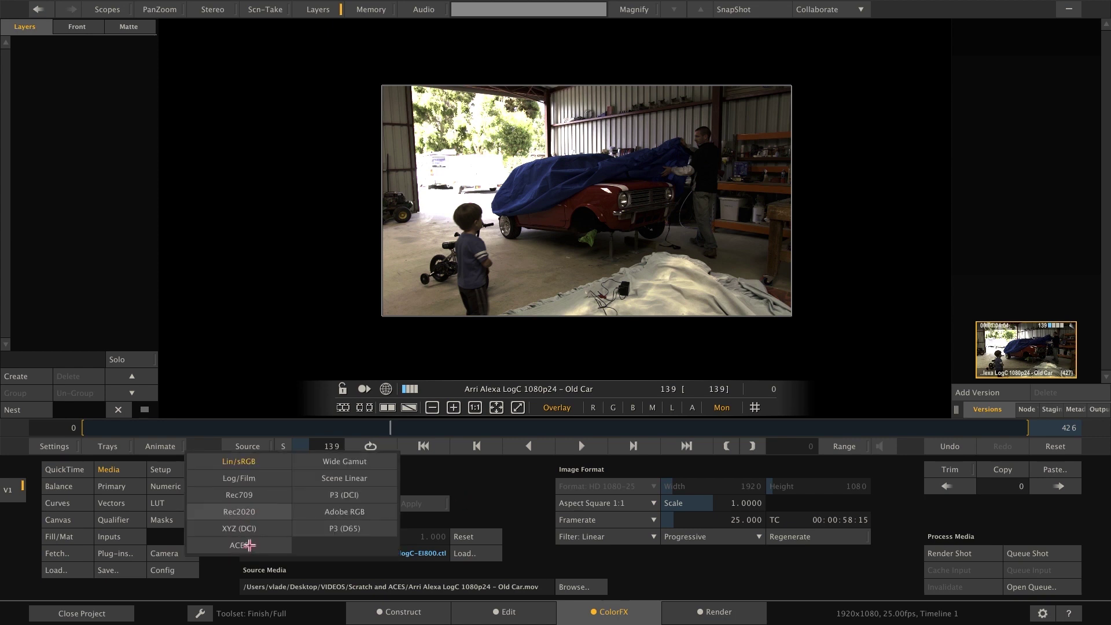
{"action": "left_click", "coordinate": [249, 545]}
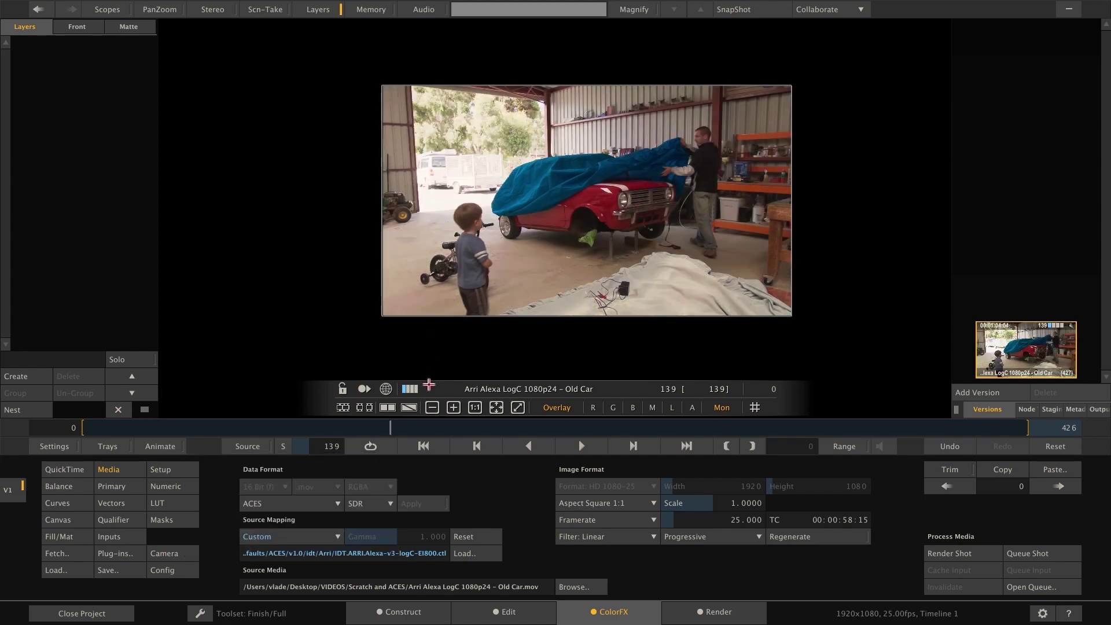
{"action": "left_click_drag", "start_coordinate": [390, 429], "coordinate": [588, 396]}
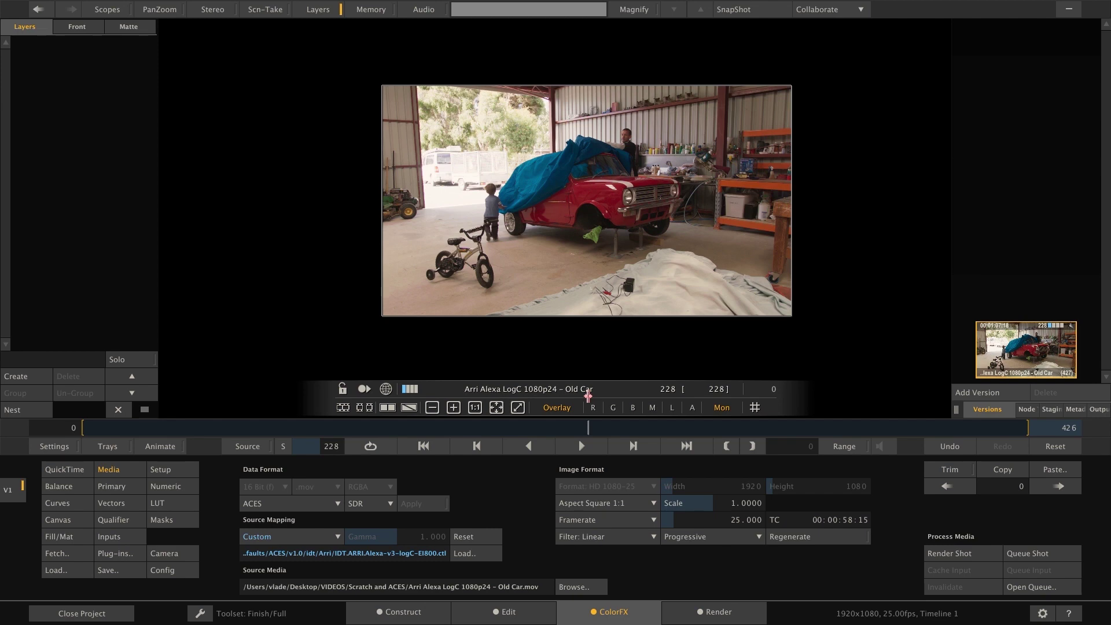
Create a live SDI shot from the Construct timeline and start its capture from SDI input 1
{"action": "left_click", "coordinate": [396, 611]}
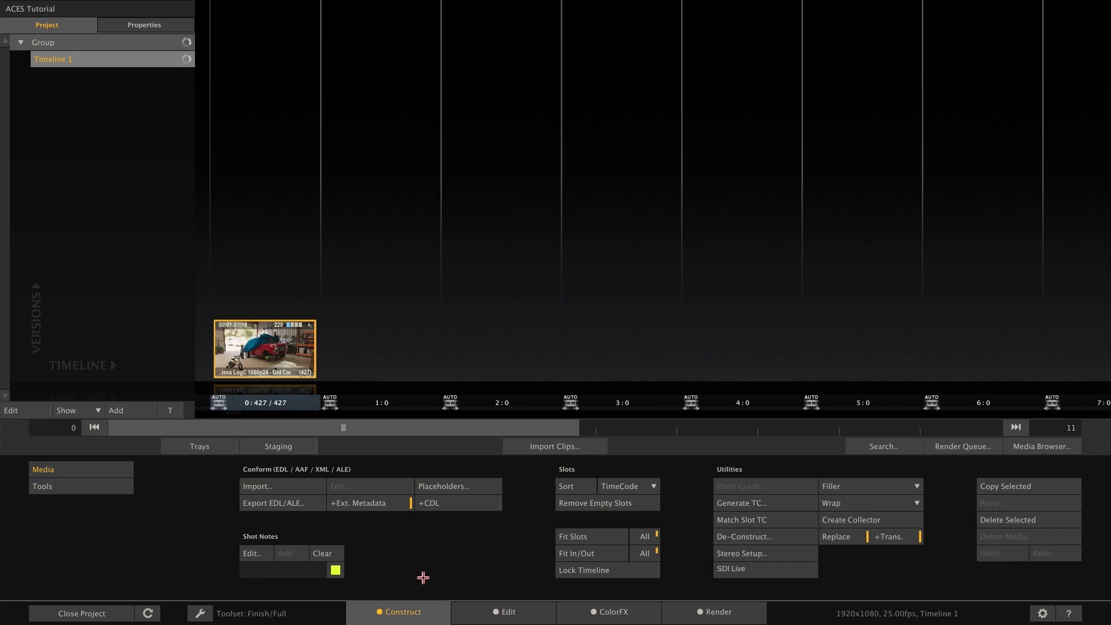
{"action": "left_click", "coordinate": [772, 570]}
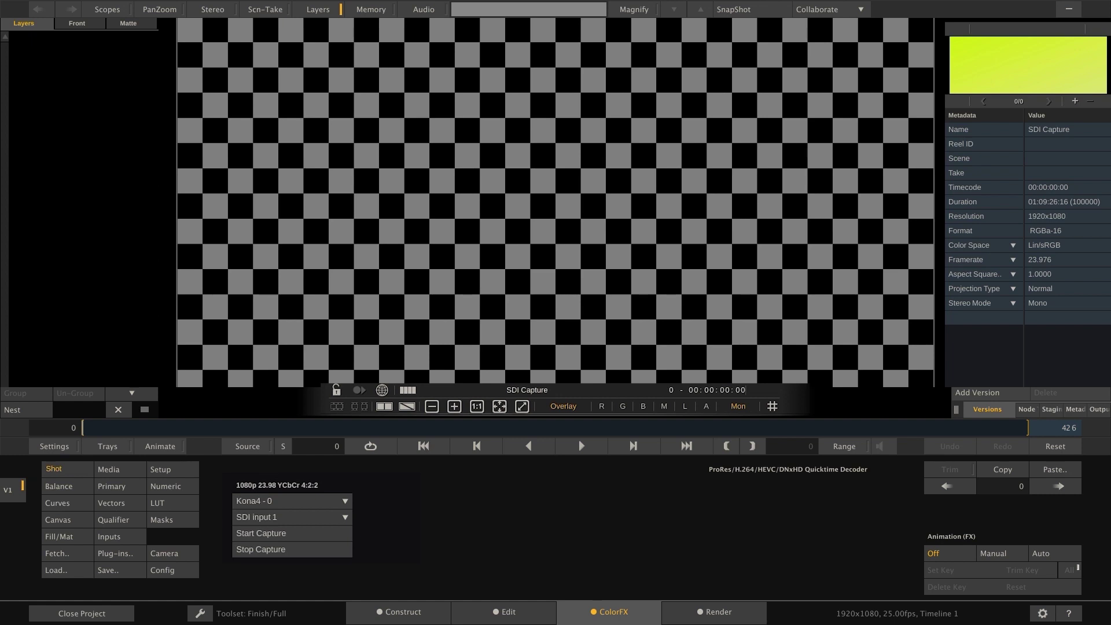
{"action": "left_click", "coordinate": [248, 536]}
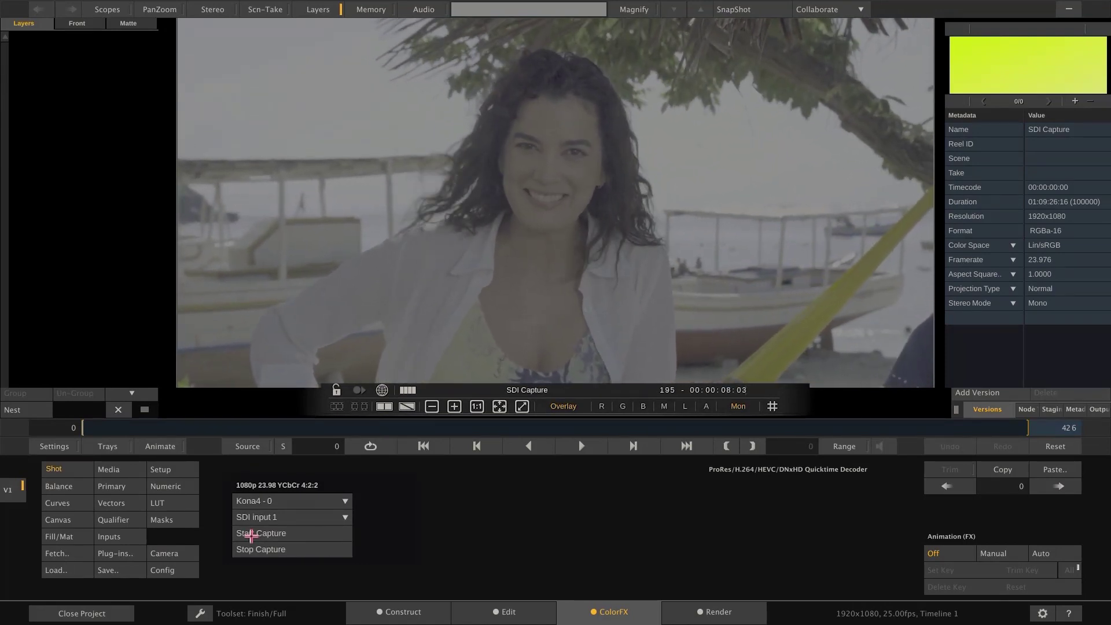
{"action": "left_click", "coordinate": [250, 533]}
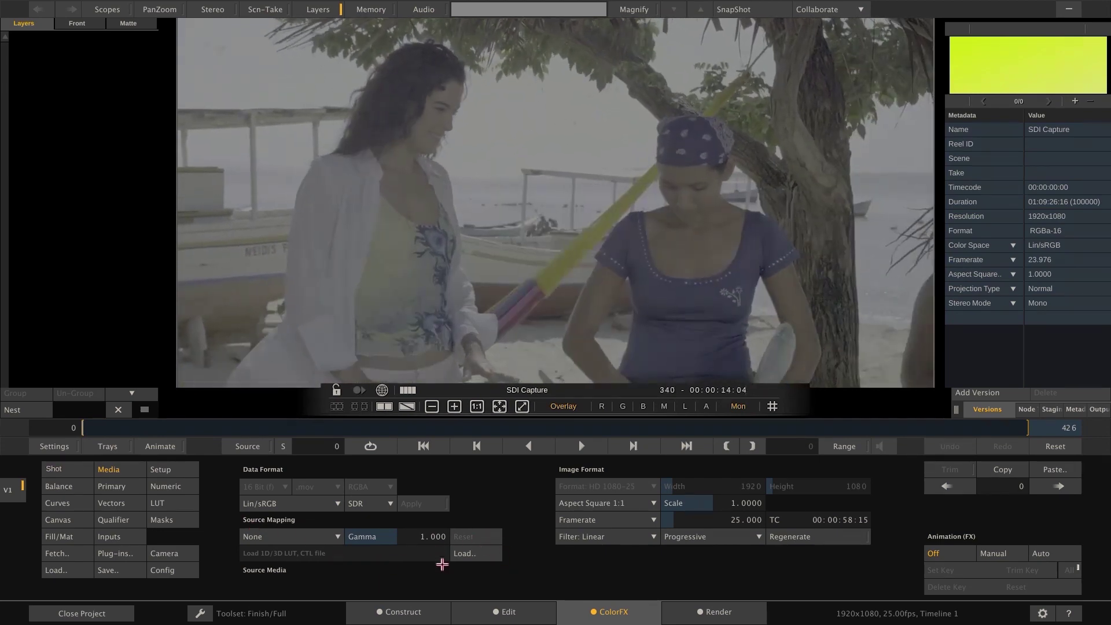
Load ACEScsc.ACESproxy10i_to_ACES.ctl from the ACES v1.0 csc transforms as the SDI capture's source mapping and set its color space to ACES
{"action": "left_click", "coordinate": [466, 553]}
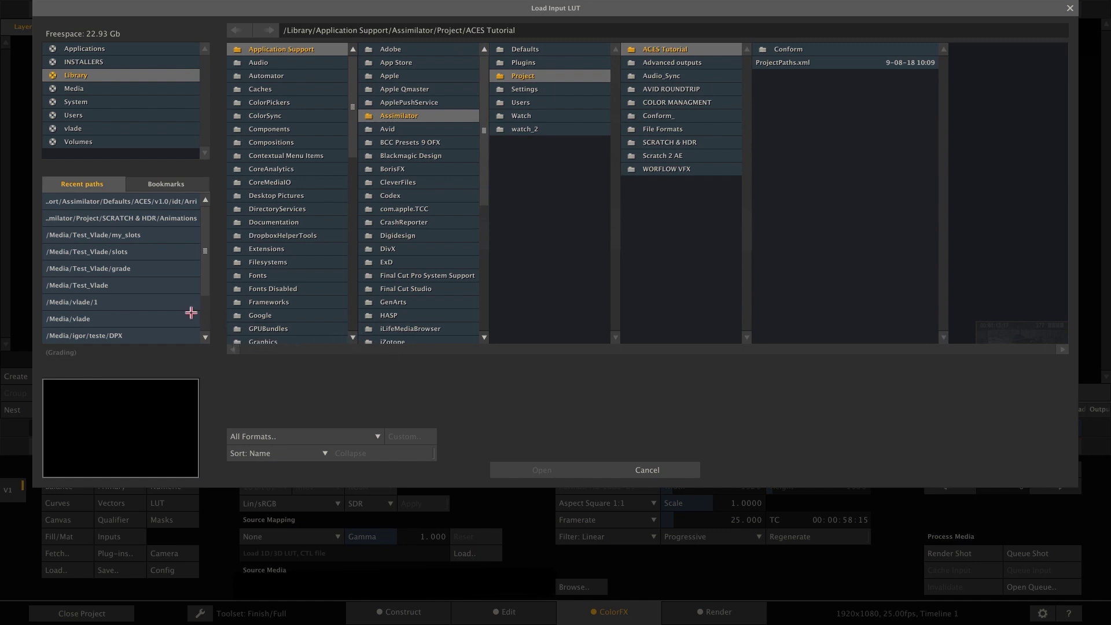
{"action": "left_click", "coordinate": [170, 184]}
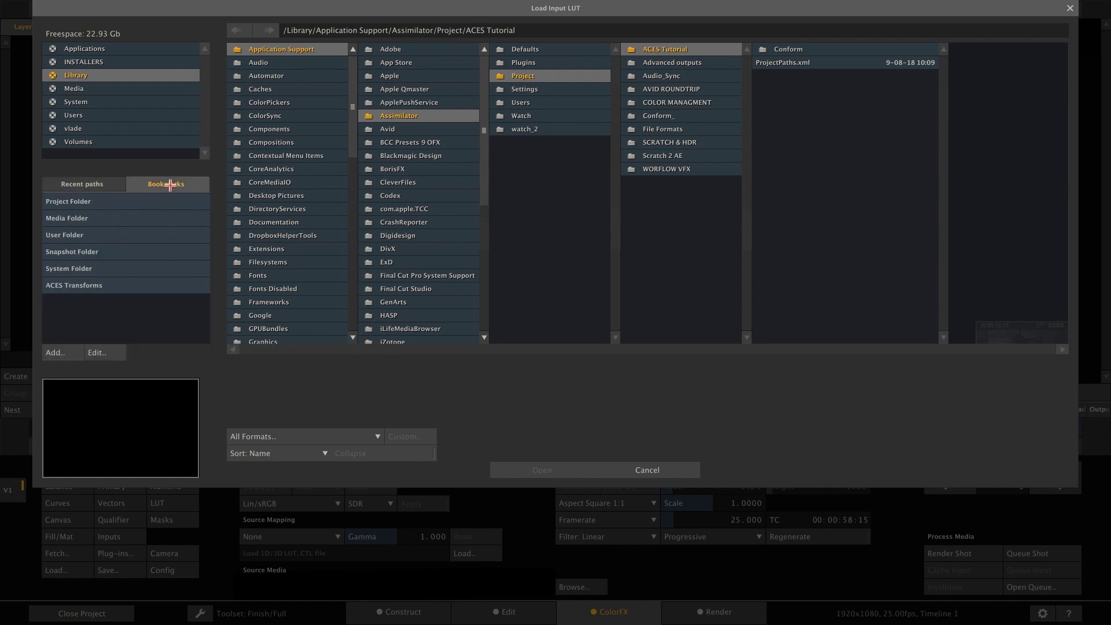
{"action": "left_click", "coordinate": [124, 285]}
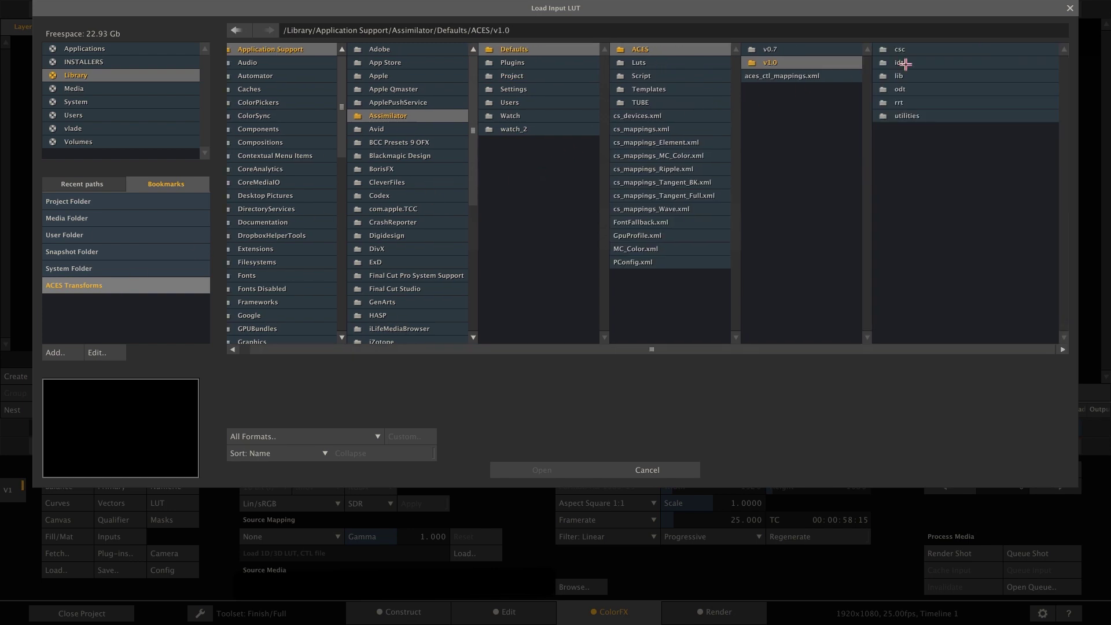
{"action": "left_click", "coordinate": [926, 51]}
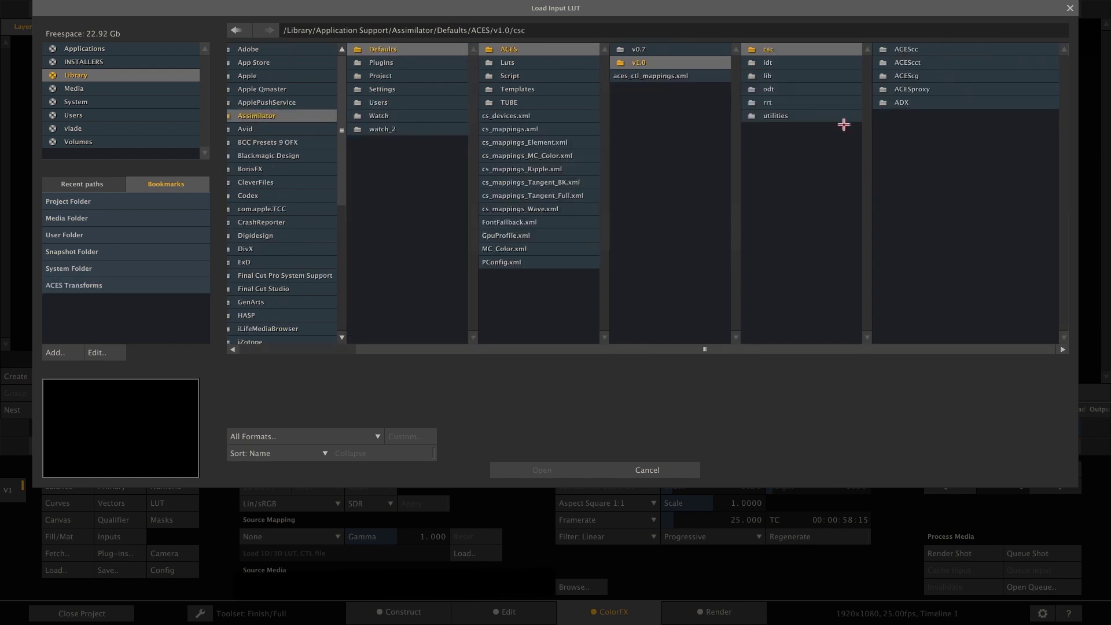
{"action": "left_click", "coordinate": [303, 438]}
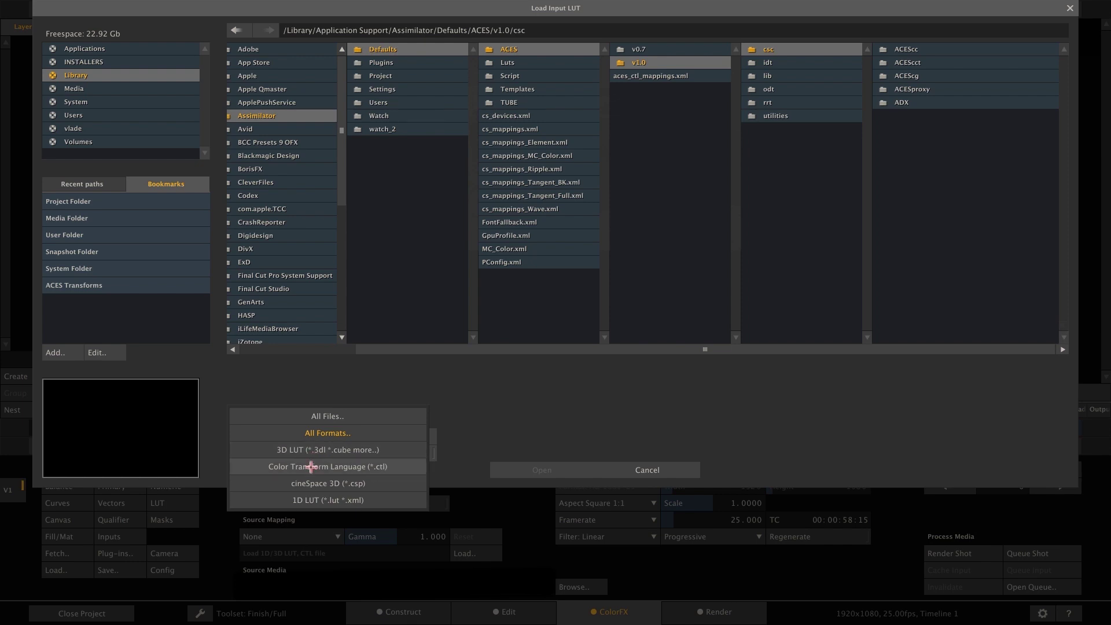
{"action": "left_click", "coordinate": [304, 466]}
{"action": "left_click", "coordinate": [924, 90]}
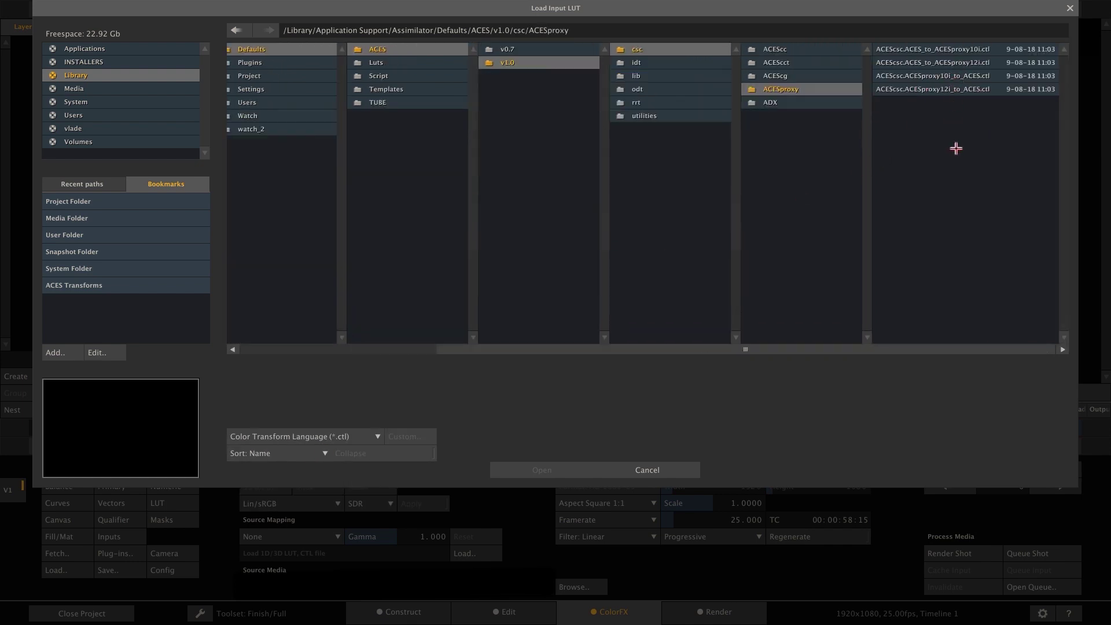
{"action": "left_click", "coordinate": [982, 76]}
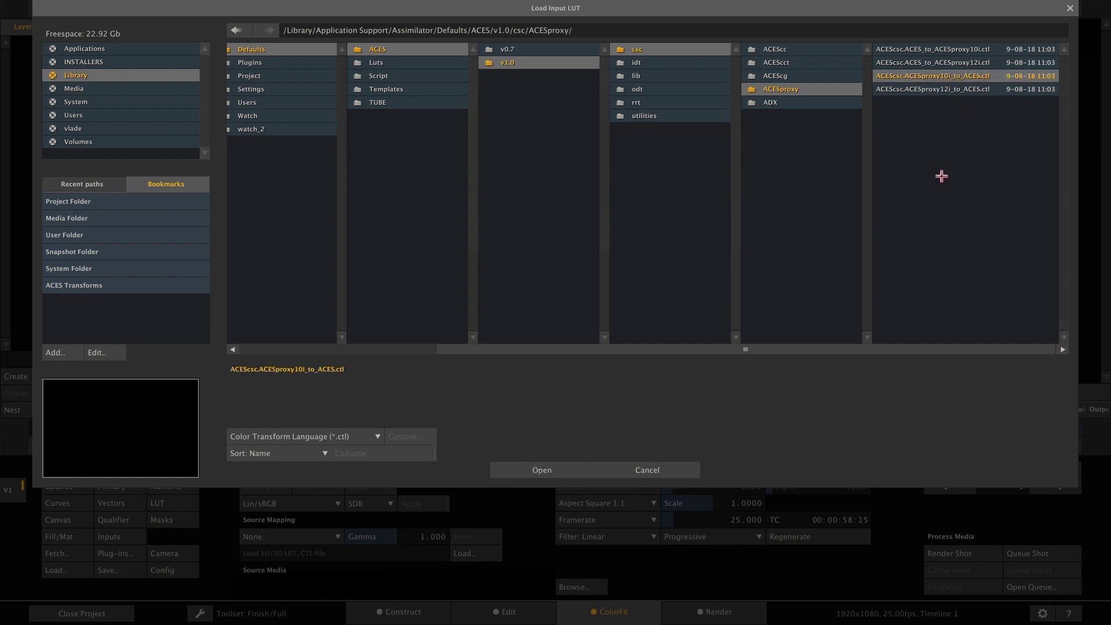
{"action": "left_click", "coordinate": [533, 468]}
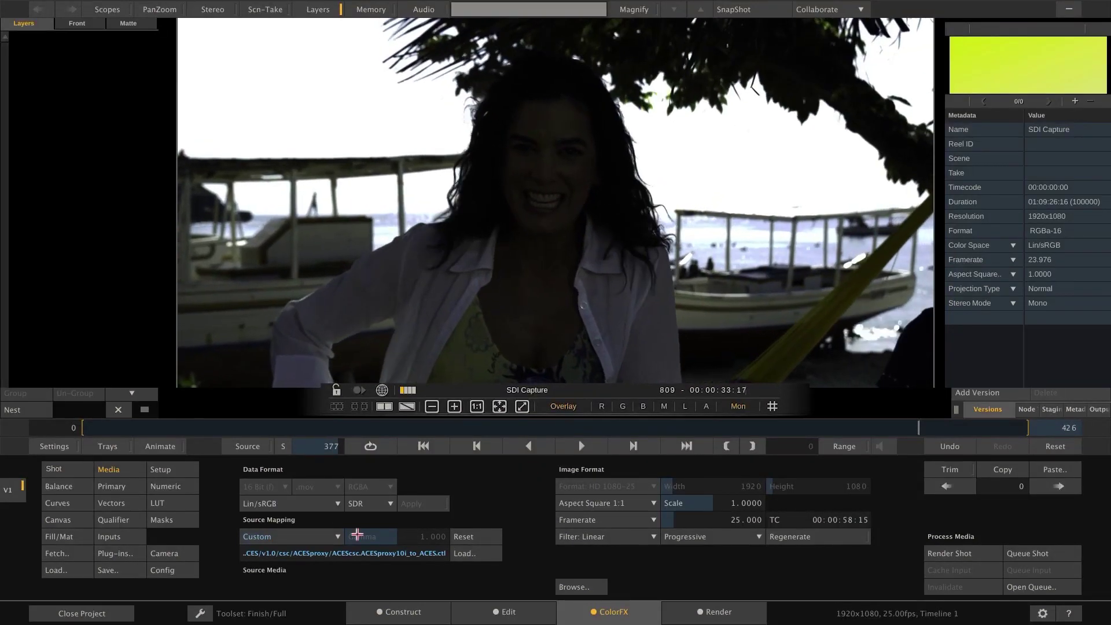
{"action": "left_click", "coordinate": [283, 505]}
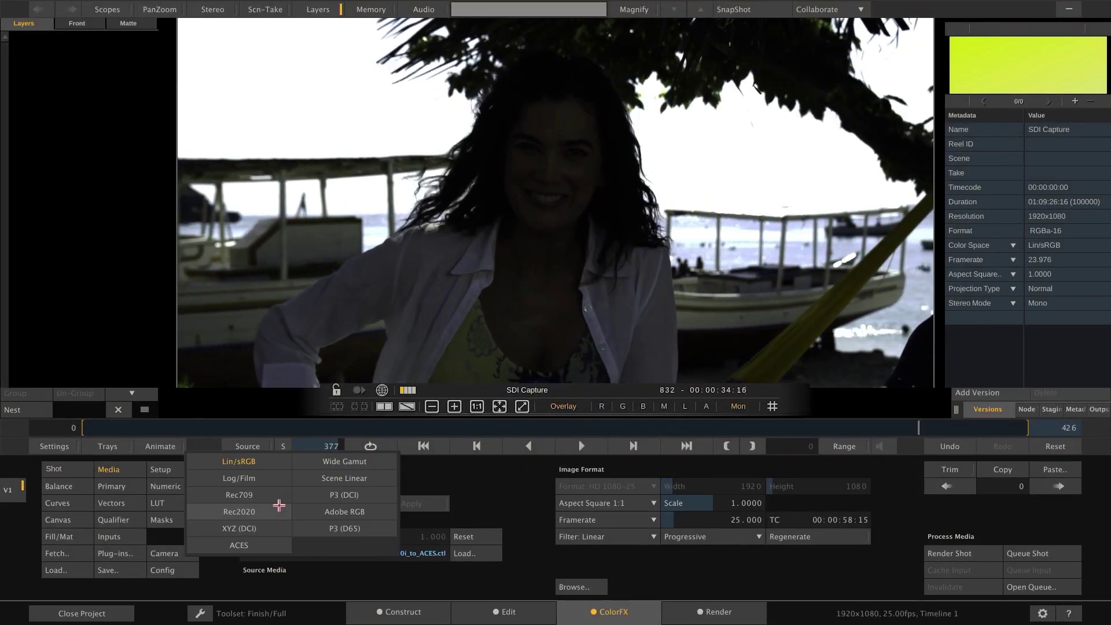
{"action": "left_click", "coordinate": [250, 541]}
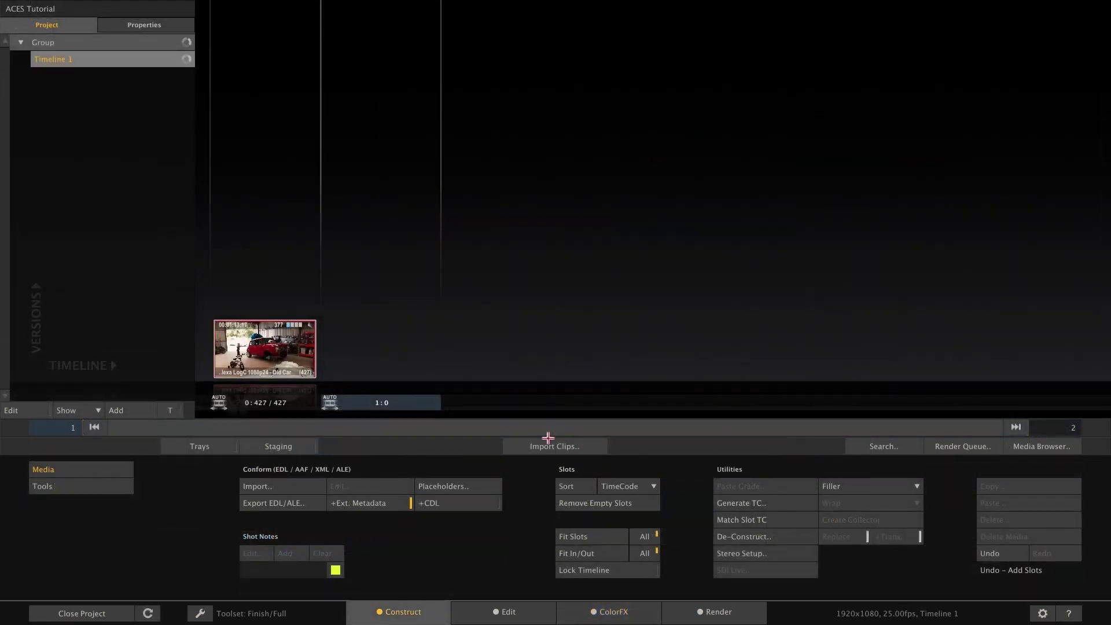
Import the clips of the ACES Tutorial prores folder into Timeline 1 after the Old Car clip
{"action": "left_click", "coordinate": [547, 444]}
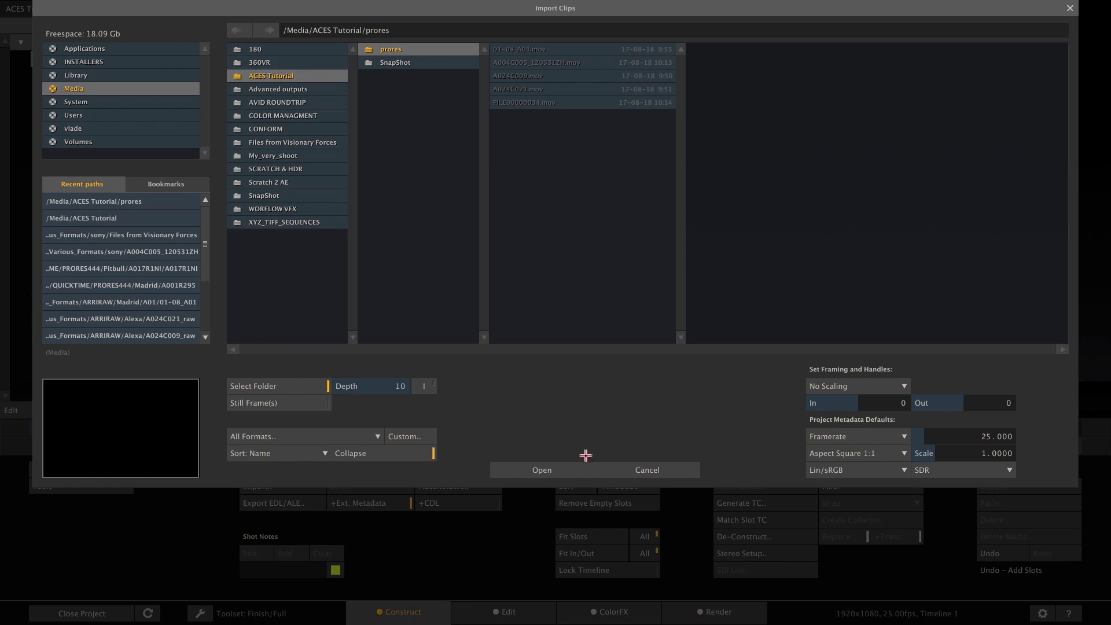
{"action": "left_click", "coordinate": [534, 470]}
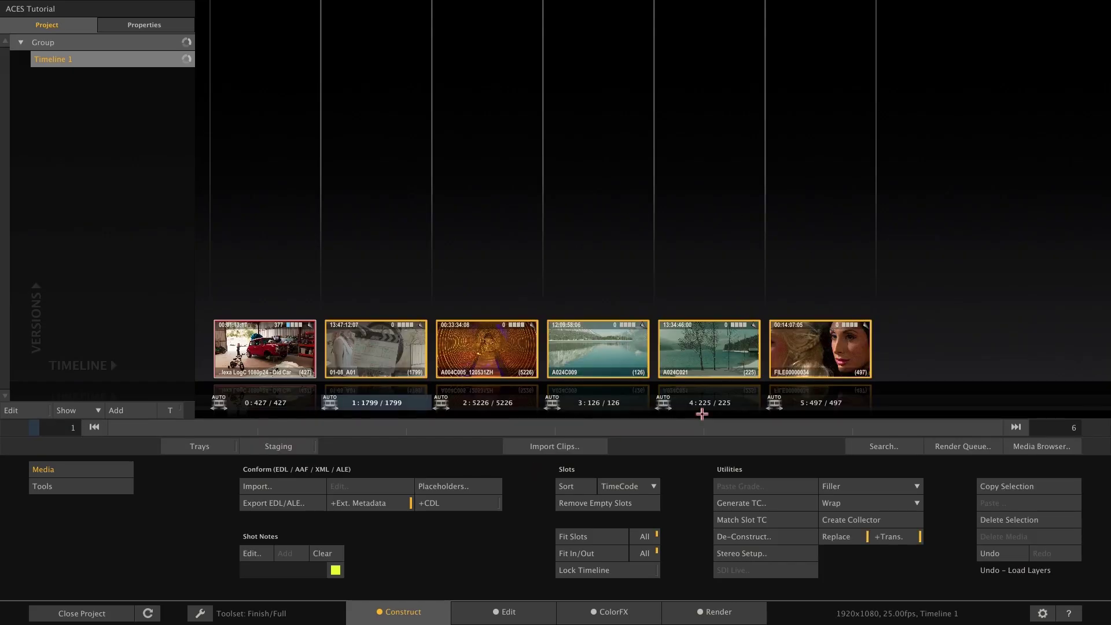
In the Media Browser's grade settings, load IDT.ARRI.Alexa-v3-logC-EI800.ctl as the source LUT for the five imported timeline clips
{"action": "left_click", "coordinate": [1027, 450]}
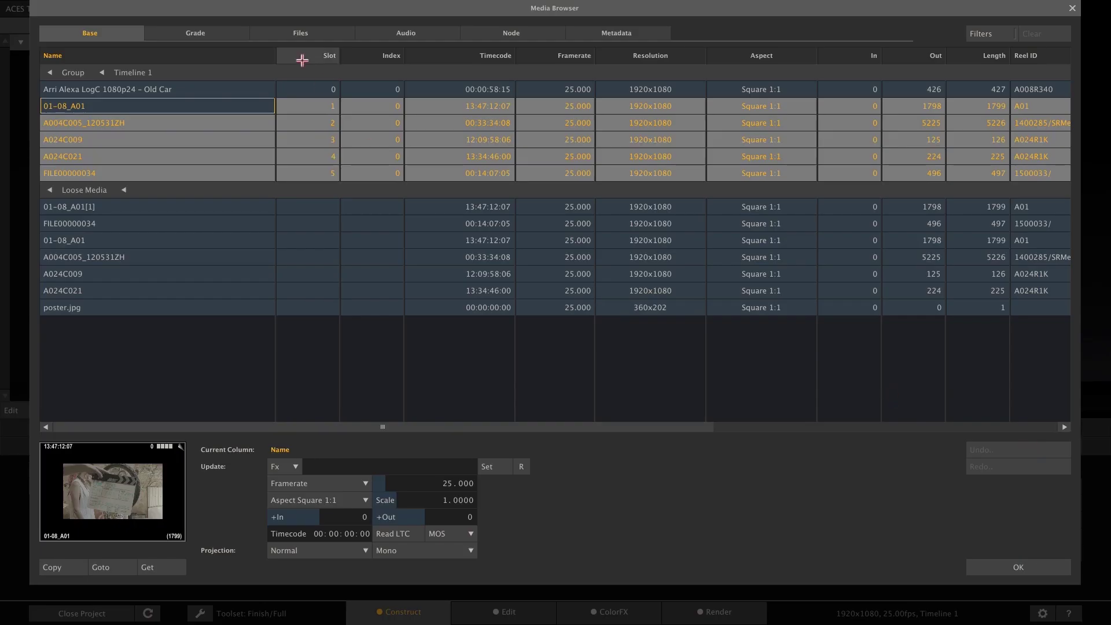
{"action": "left_click", "coordinate": [224, 33]}
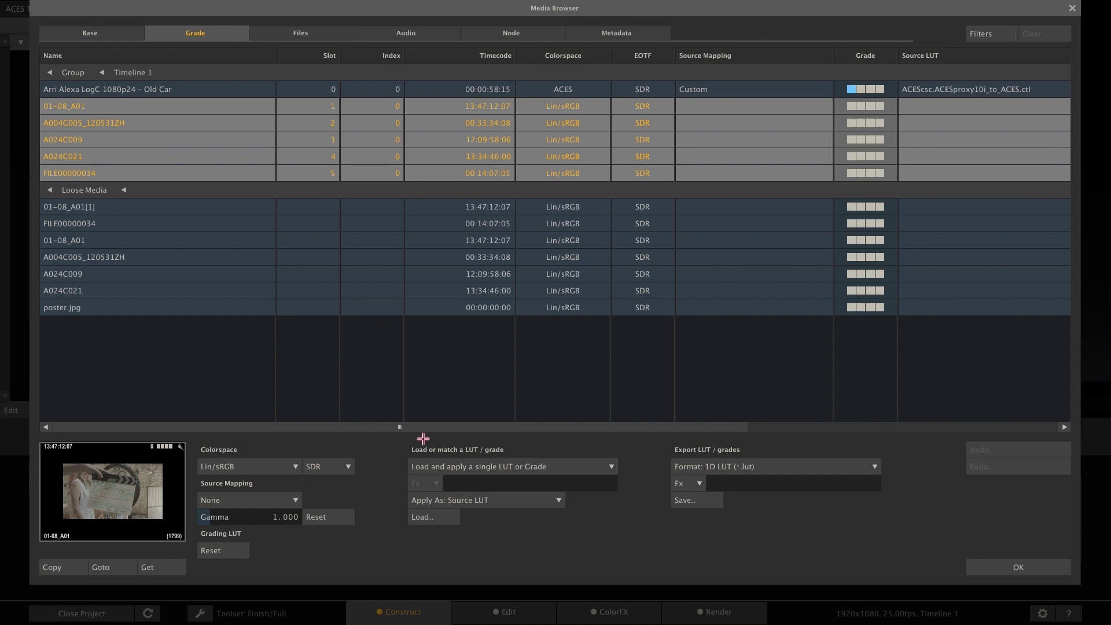
{"action": "left_click", "coordinate": [431, 517]}
{"action": "left_click", "coordinate": [173, 187]}
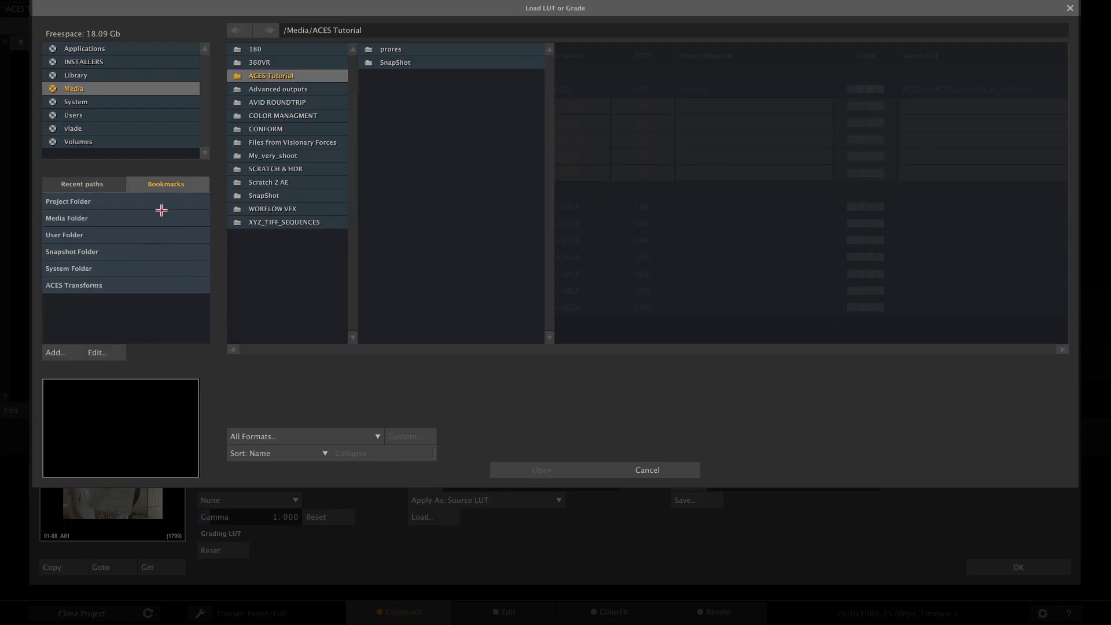
{"action": "left_click", "coordinate": [117, 284]}
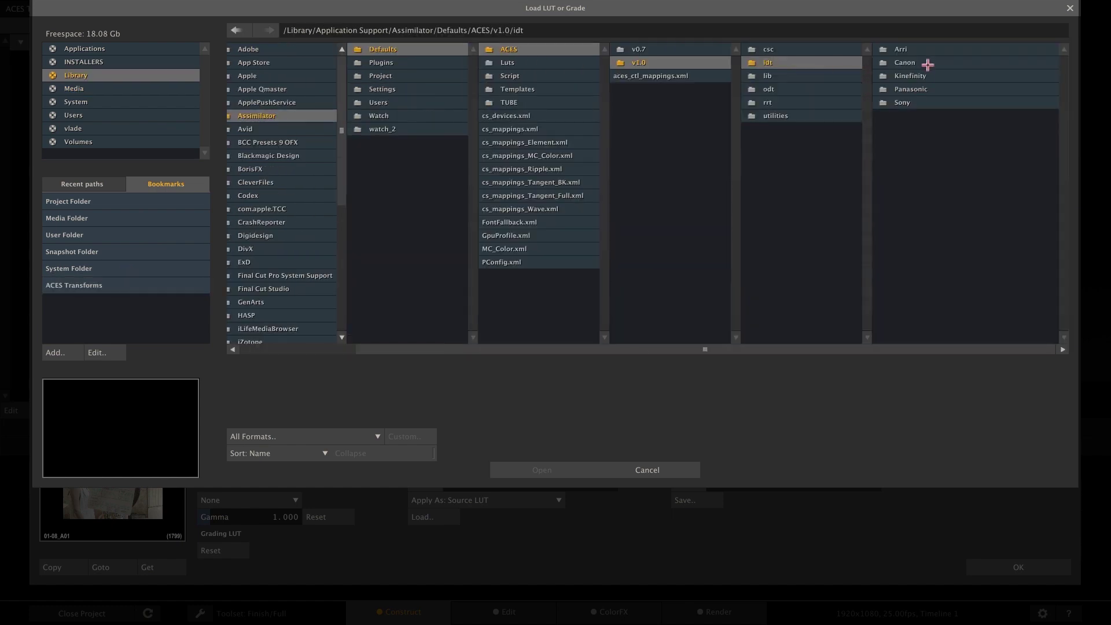
{"action": "left_click", "coordinate": [926, 50]}
{"action": "left_click", "coordinate": [972, 142]}
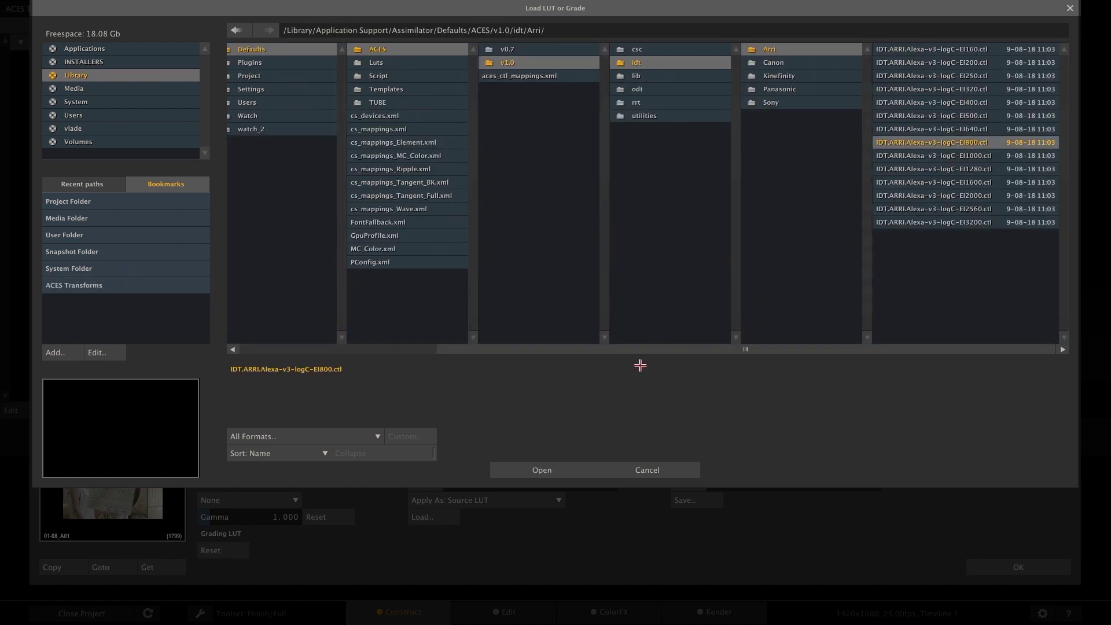
{"action": "left_click", "coordinate": [542, 469]}
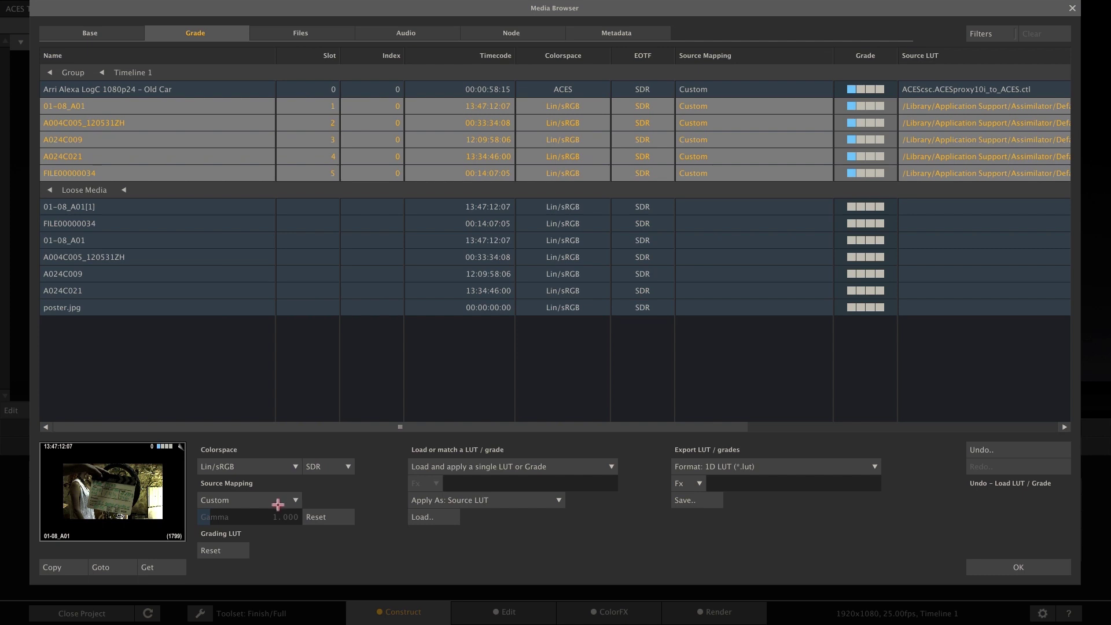
Set the colorspace of the five selected Timeline 1 clips to ACES and close the Media Browser
{"action": "left_click", "coordinate": [271, 470]}
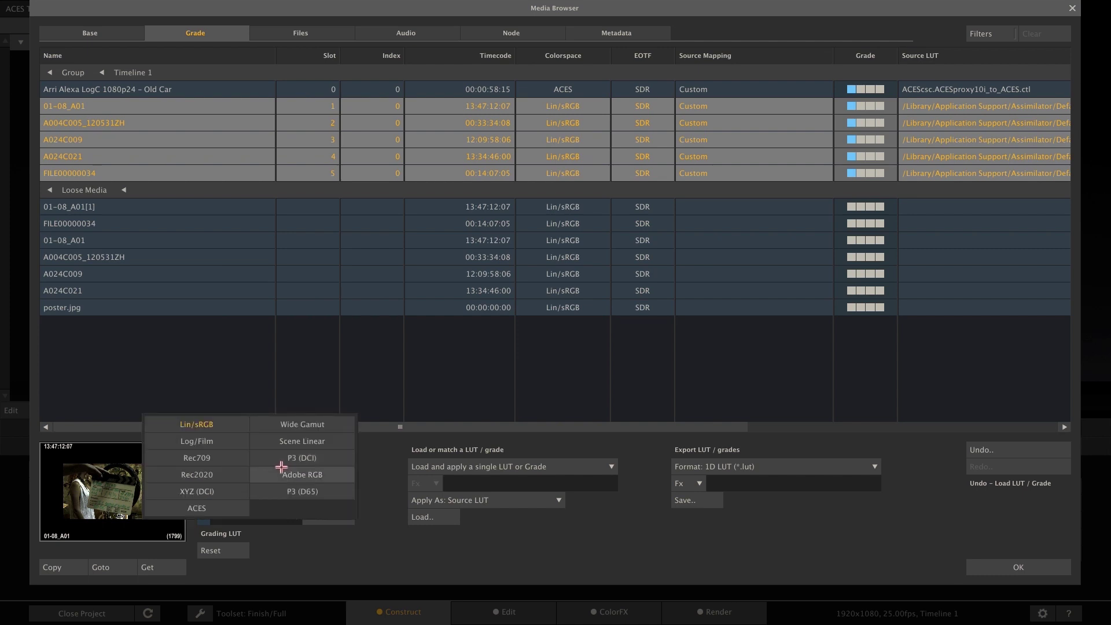
{"action": "left_click", "coordinate": [210, 509]}
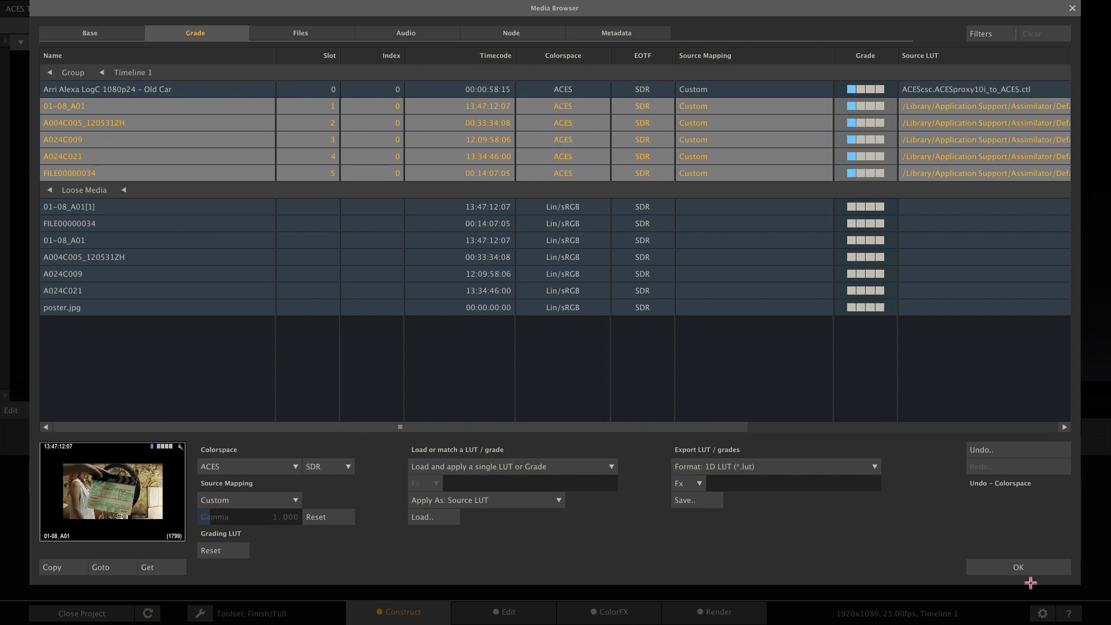
{"action": "left_click", "coordinate": [1001, 569]}
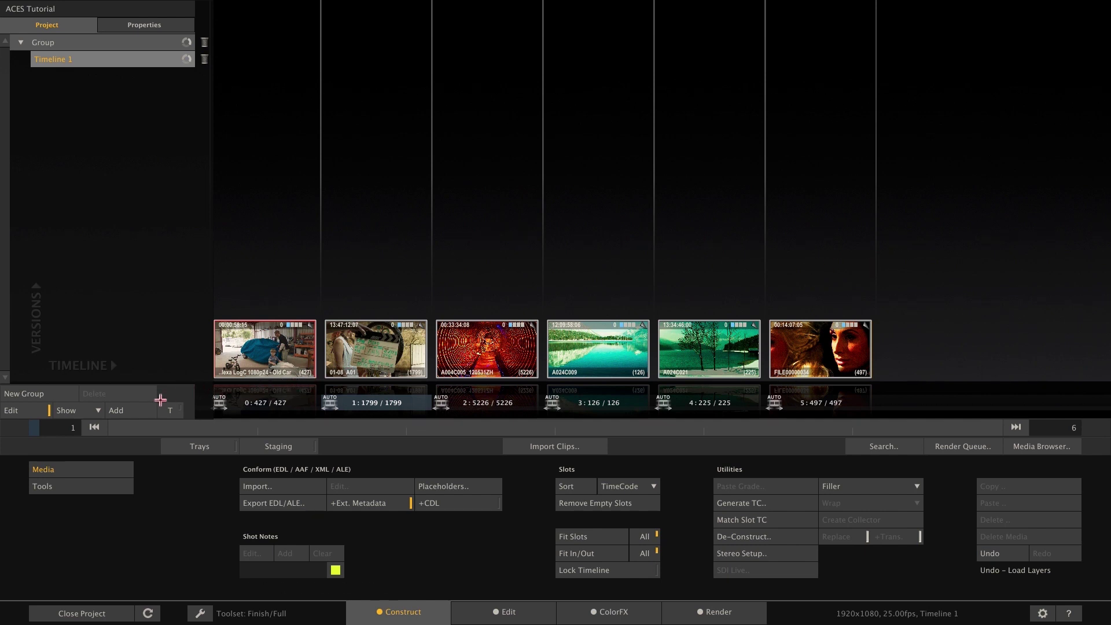
Add a second timeline to the group and import the ARRIRAW clip 01-08_A01 from the Madrid/A01 folder into it
{"action": "left_click", "coordinate": [119, 411]}
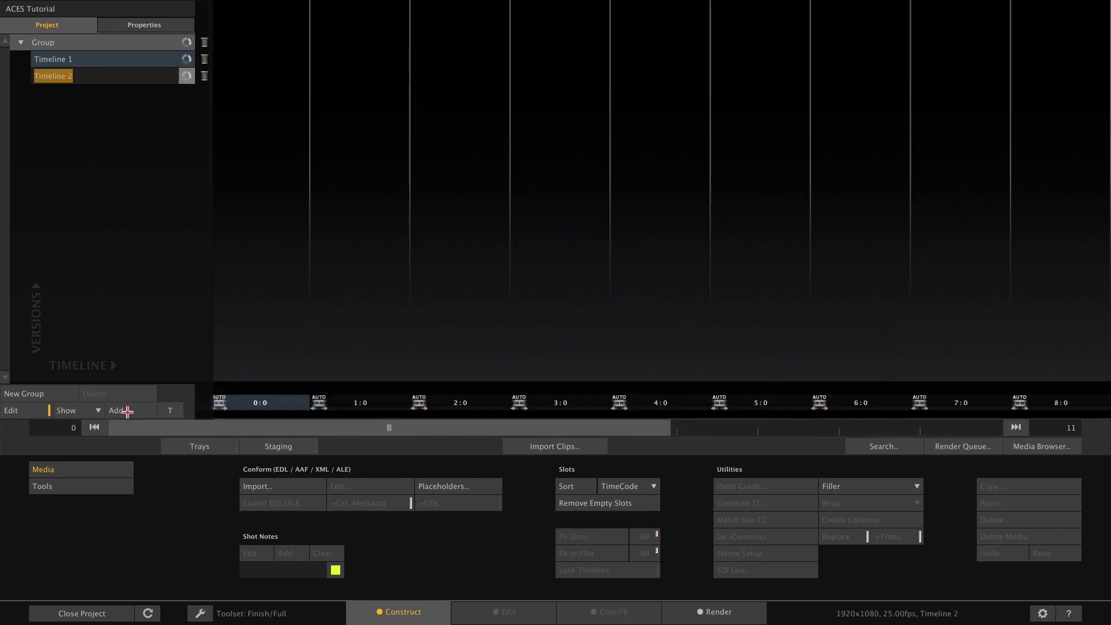
{"action": "left_click", "coordinate": [557, 446]}
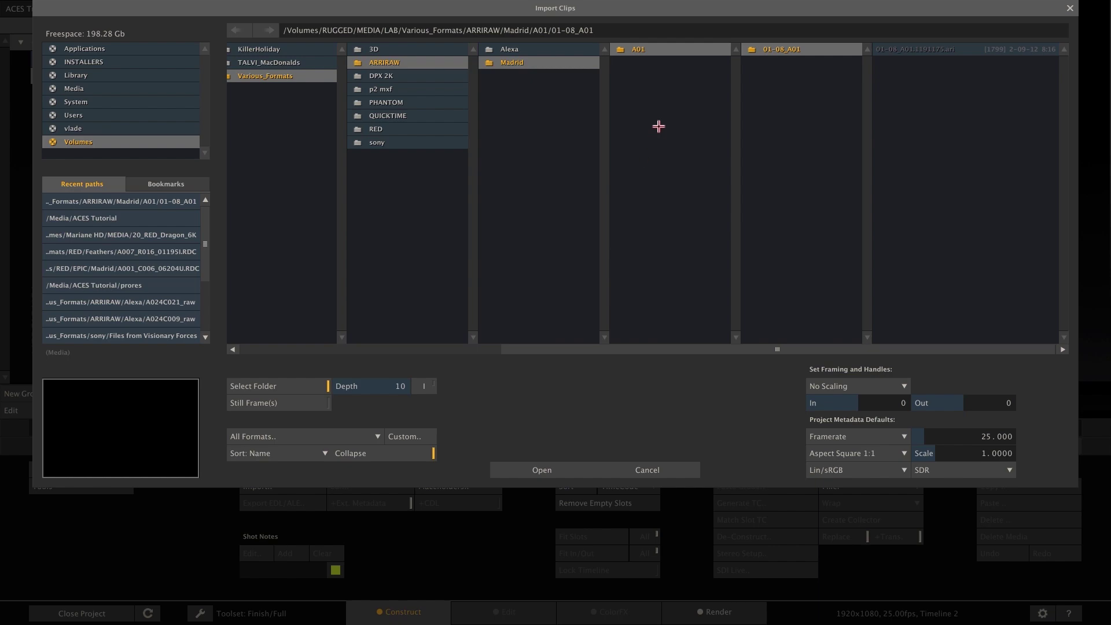
{"action": "left_click", "coordinate": [528, 470]}
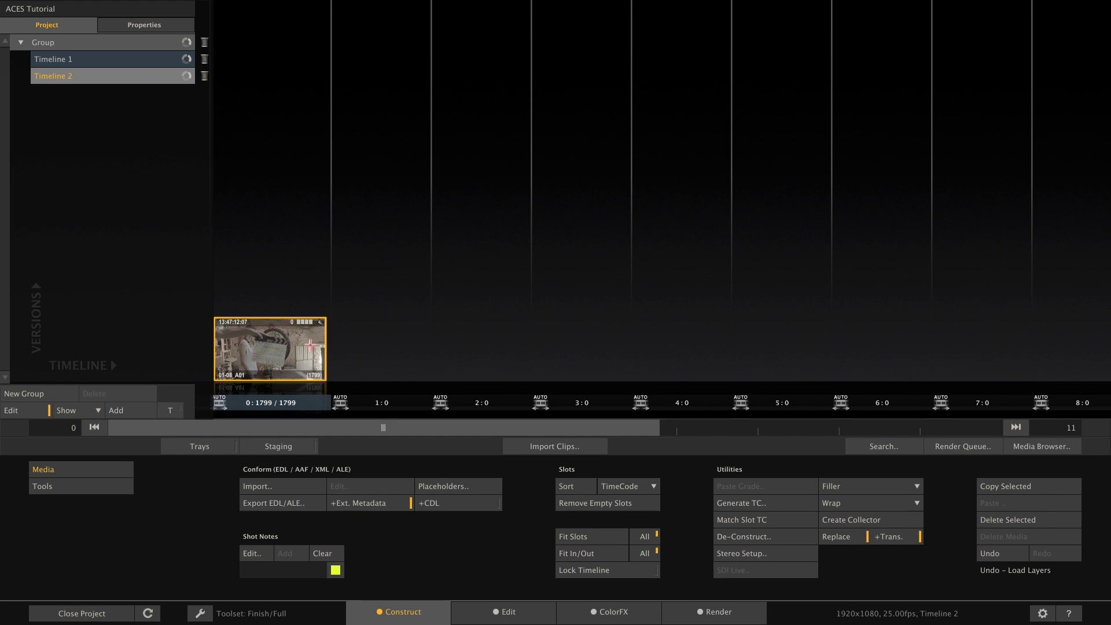
Set the ARRIRAW clip's raw color space to SceneLin: ACES, then scrub through the clip and review its media settings
{"action": "double_click", "coordinate": [283, 344]}
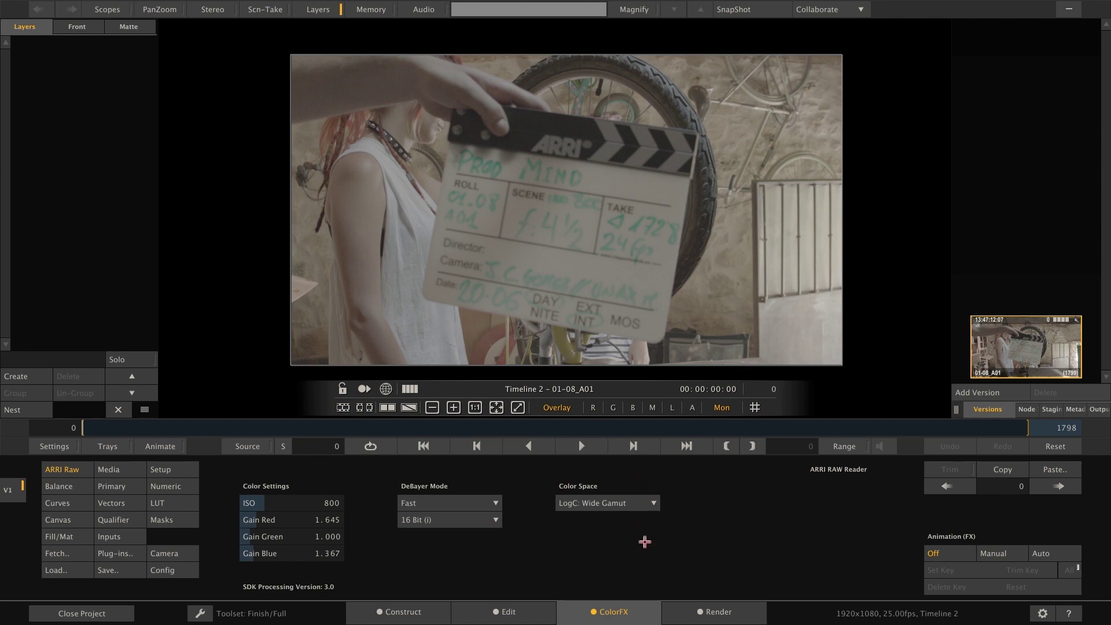
{"action": "left_click", "coordinate": [637, 504]}
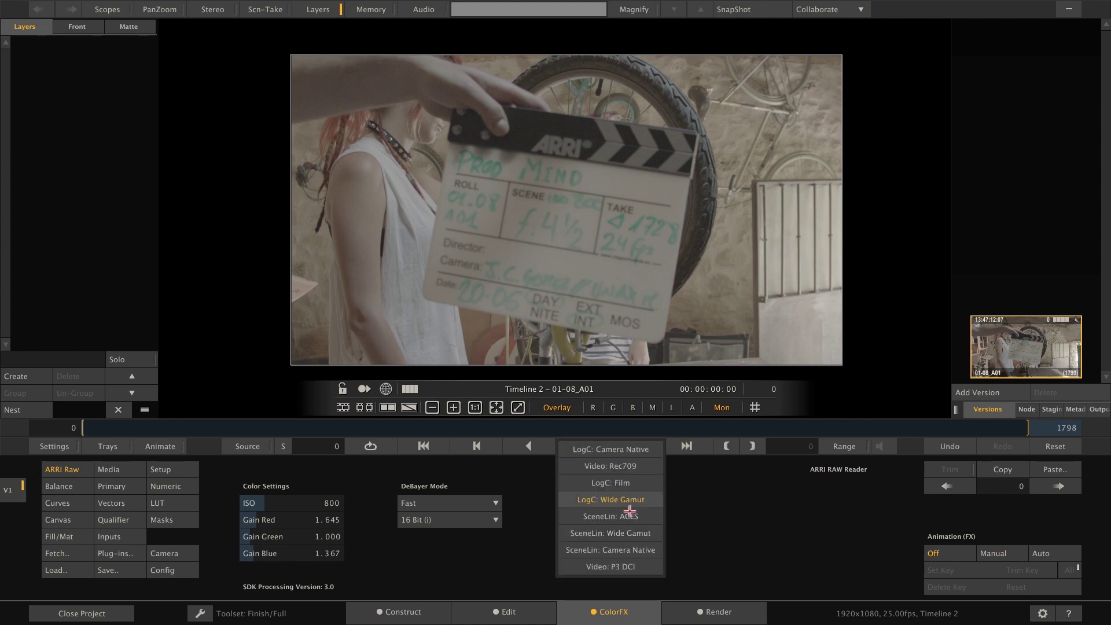
{"action": "left_click", "coordinate": [624, 517]}
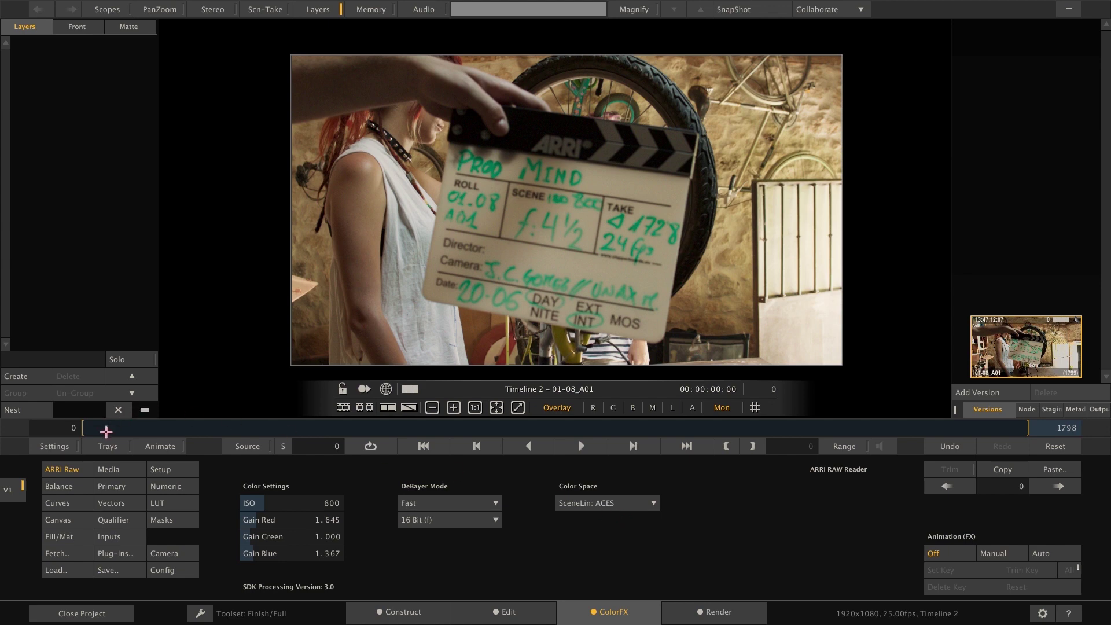
{"action": "left_click_drag", "start_coordinate": [112, 428], "coordinate": [215, 428]}
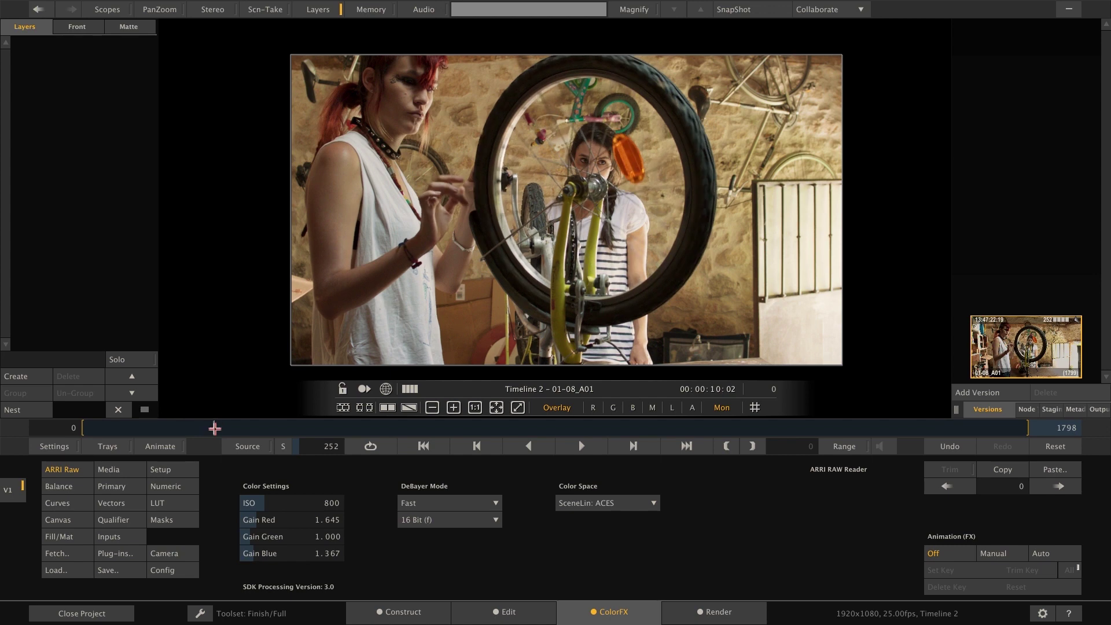
{"action": "left_click", "coordinate": [116, 470]}
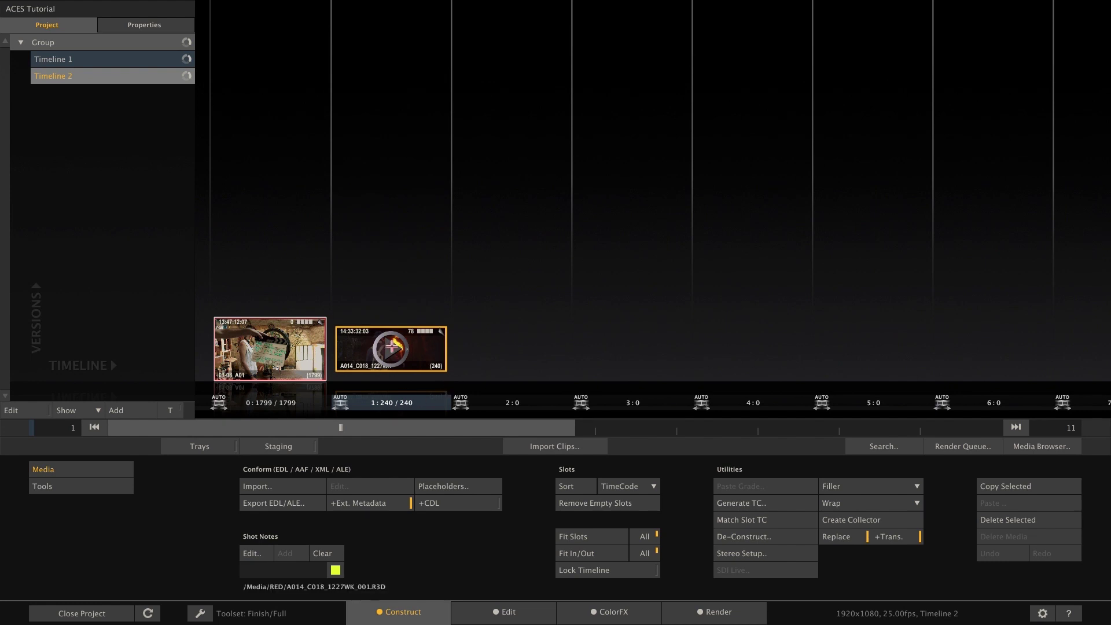
Set the RED clip A014_C018_1227WK's raw color space to ACES and check its media data format
{"action": "double_click", "coordinate": [389, 348]}
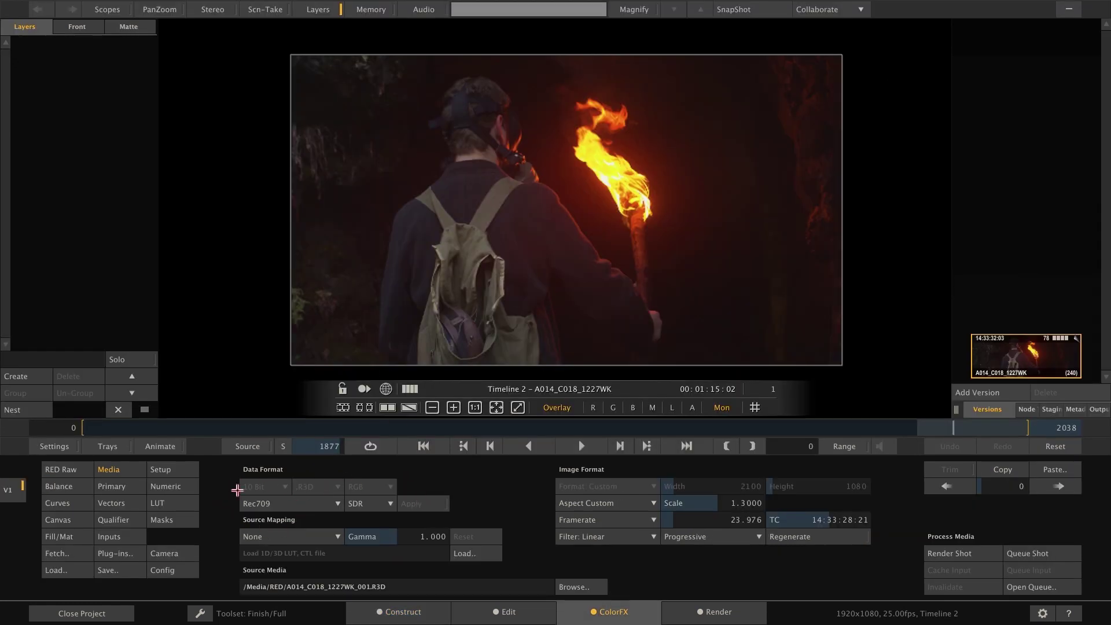
{"action": "left_click", "coordinate": [67, 469]}
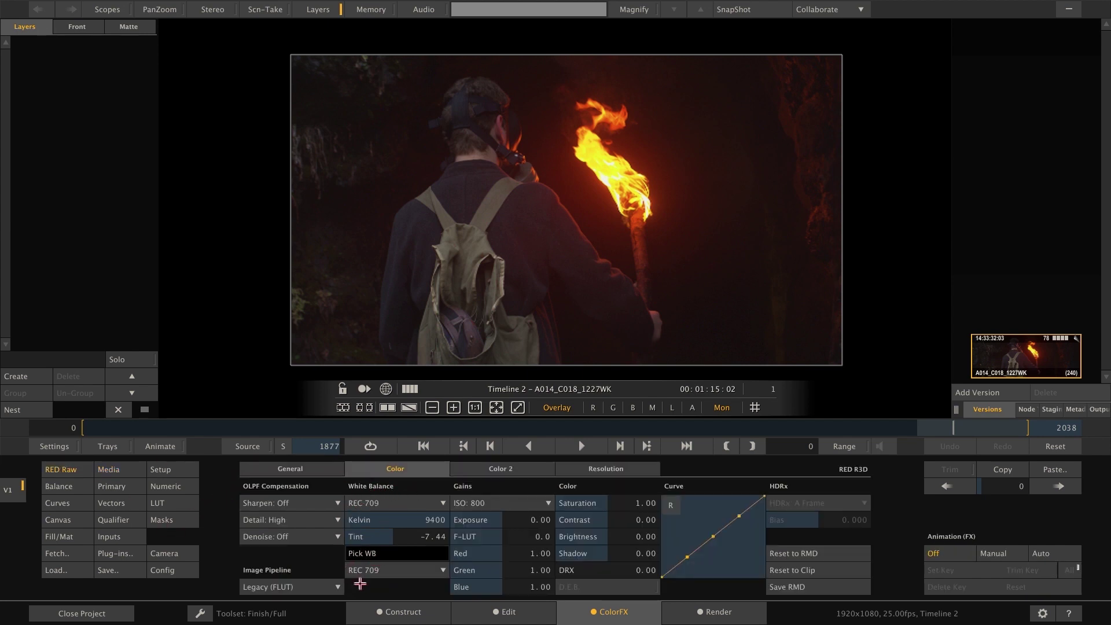
{"action": "left_click", "coordinate": [392, 502]}
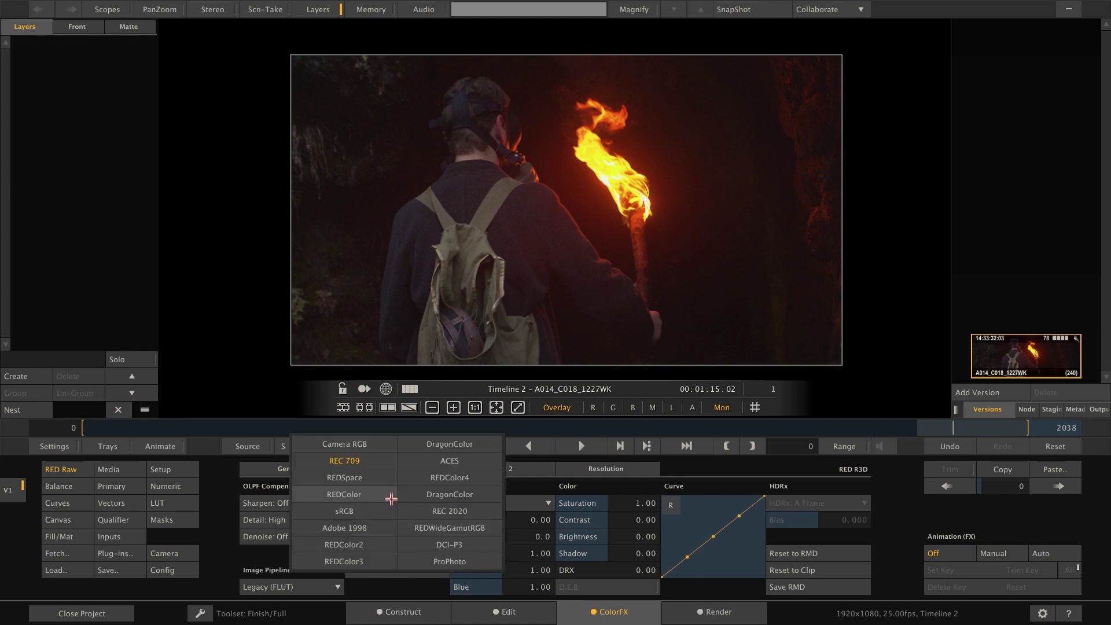
{"action": "left_click", "coordinate": [443, 461]}
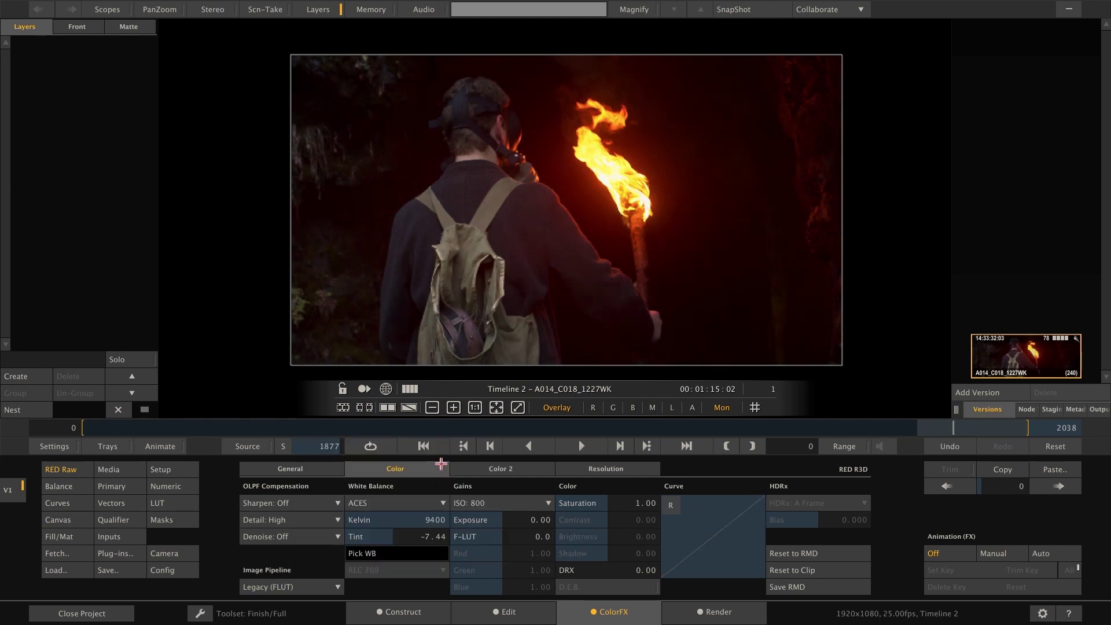
{"action": "left_click", "coordinate": [117, 473]}
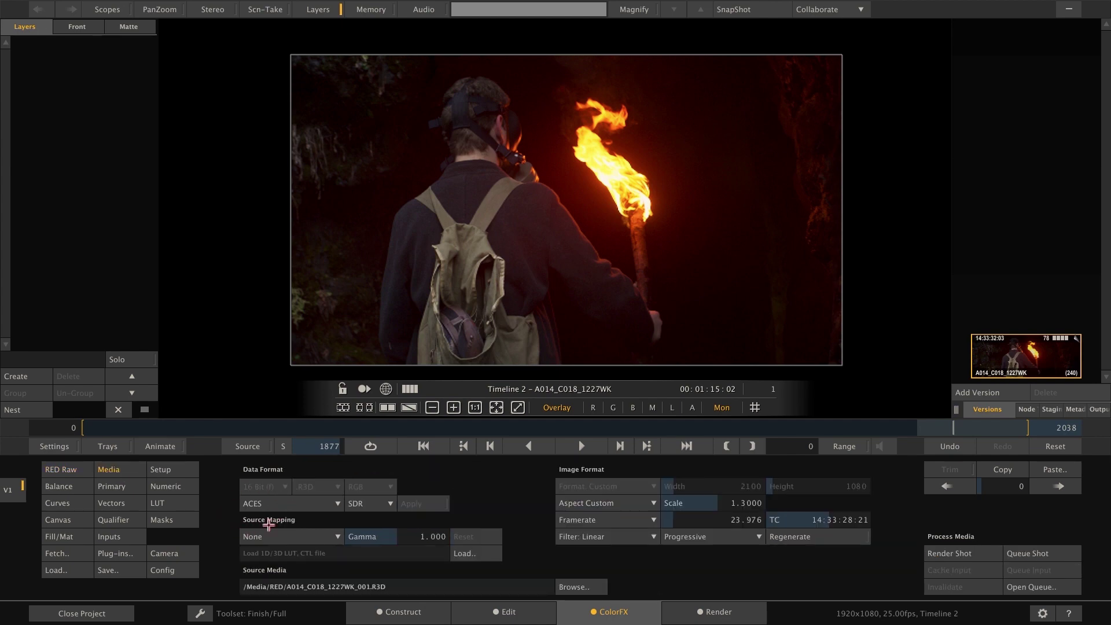
Import the Sony clip FILE00000034.mxf from the Files from Visionary Forces folder into Timeline 2 after the RED clip
{"action": "left_click", "coordinate": [386, 612]}
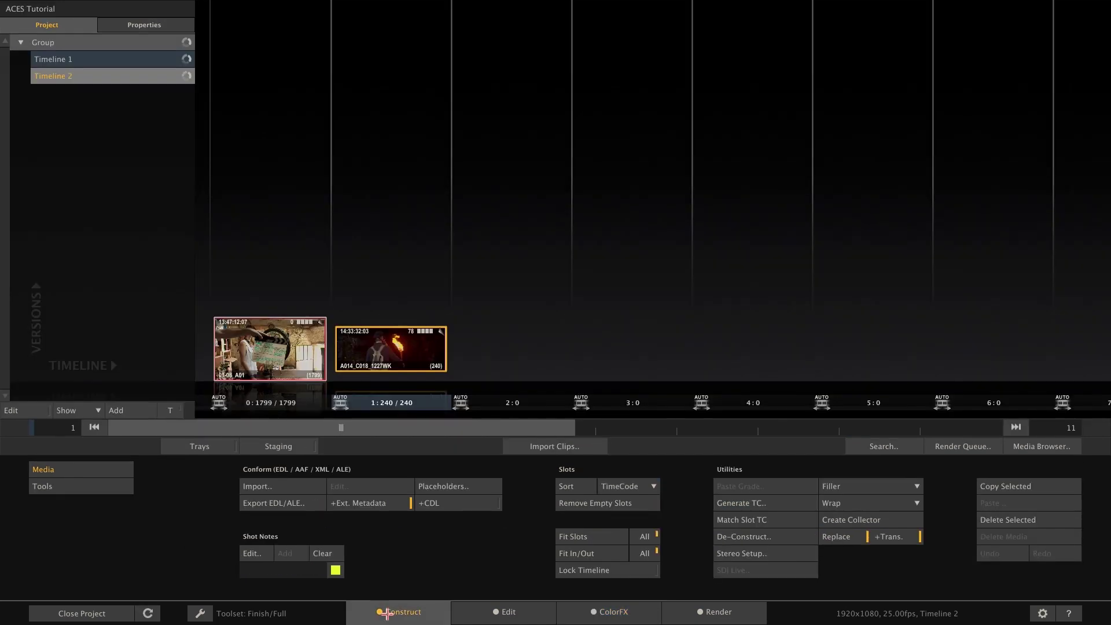
{"action": "key", "text": "Delete"}
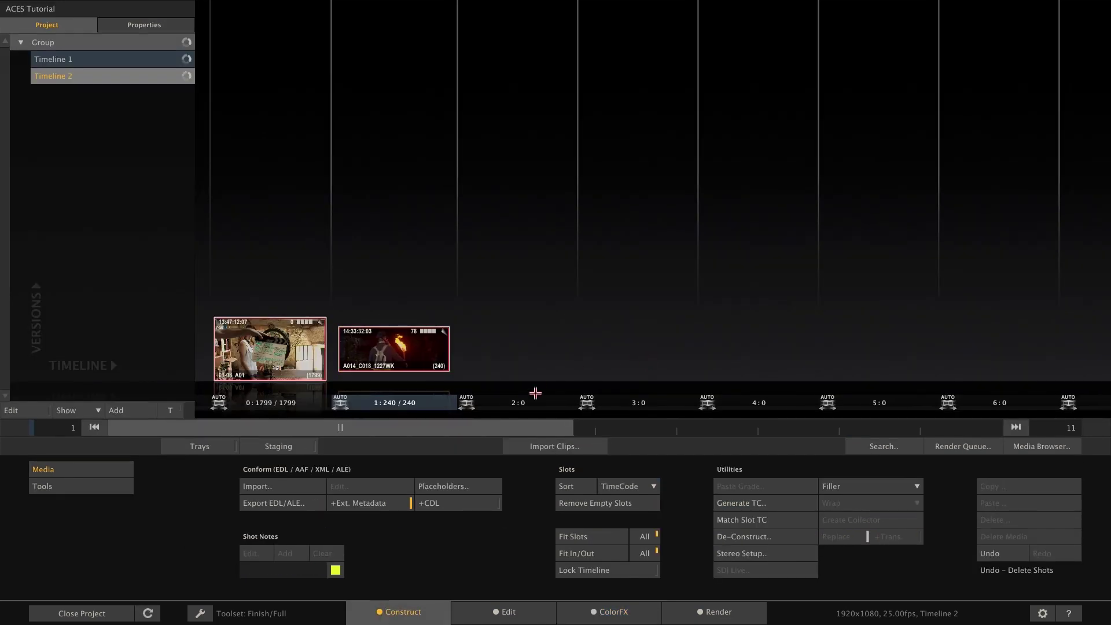
{"action": "left_click", "coordinate": [512, 401]}
{"action": "left_click", "coordinate": [535, 447]}
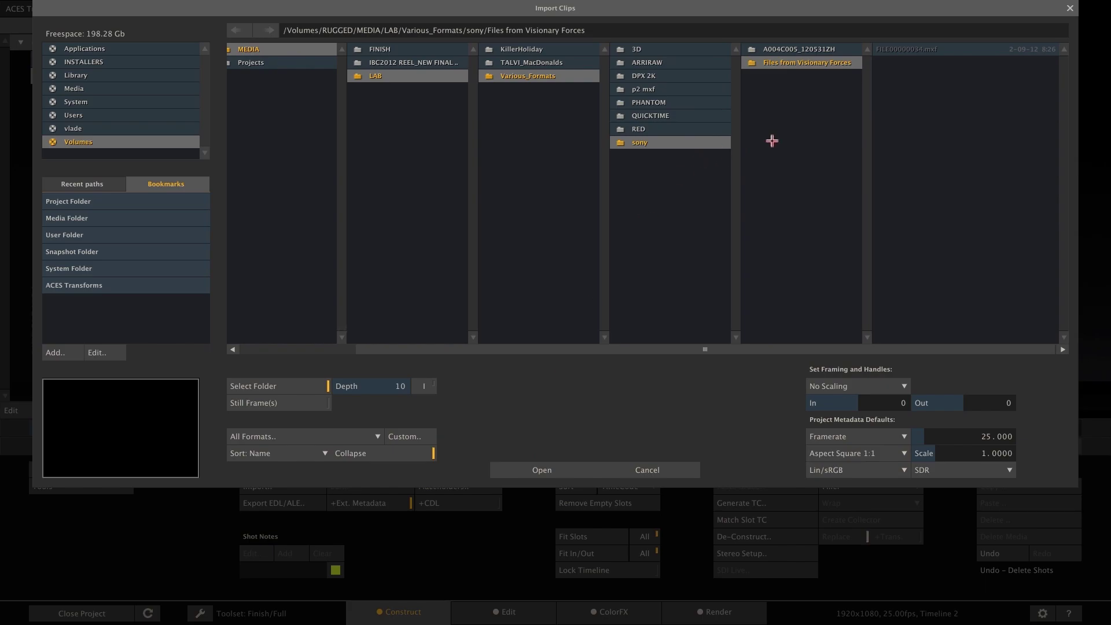
{"action": "left_click", "coordinate": [653, 401]}
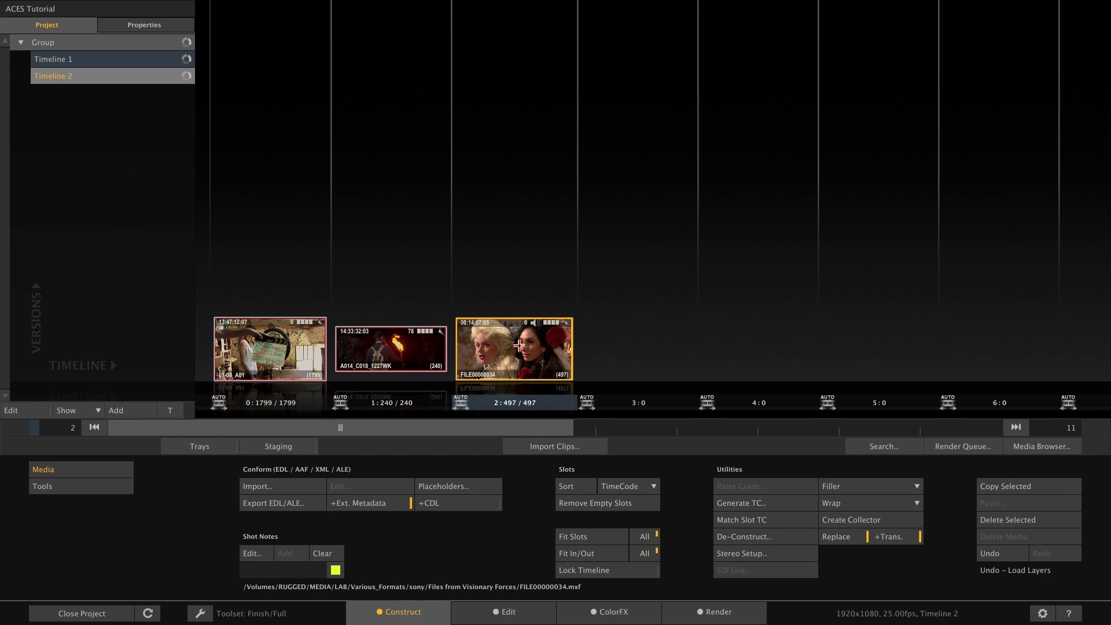
Set the Sony raw clip's color space to ACES-Gamut, then scrub through the clip and check its media data format
{"action": "double_click", "coordinate": [517, 346]}
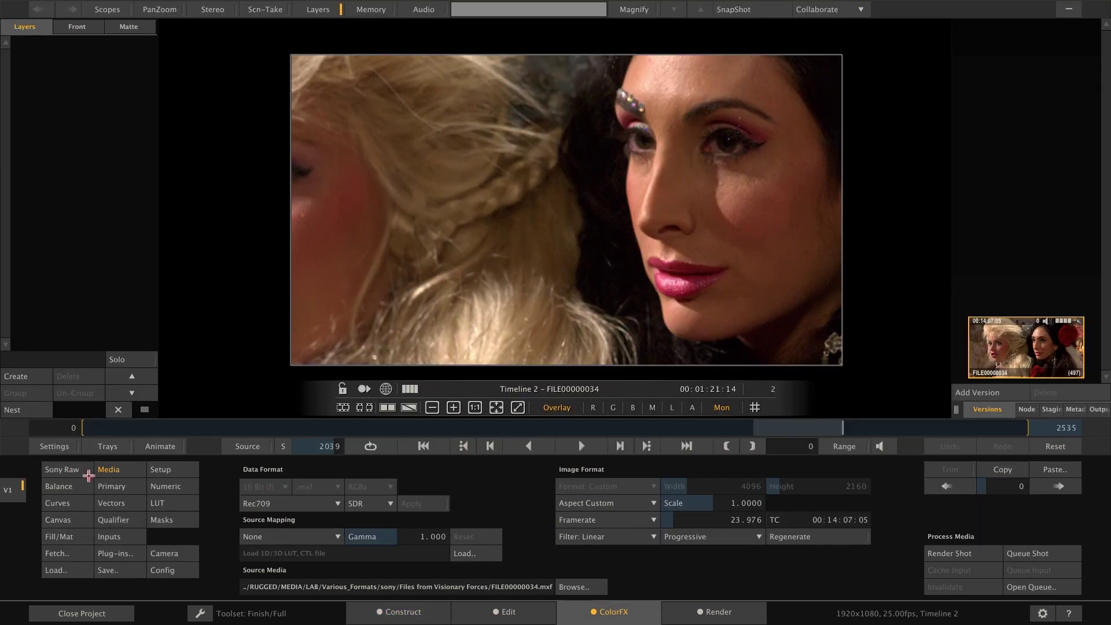
{"action": "left_click", "coordinate": [68, 470]}
{"action": "left_click", "coordinate": [686, 501]}
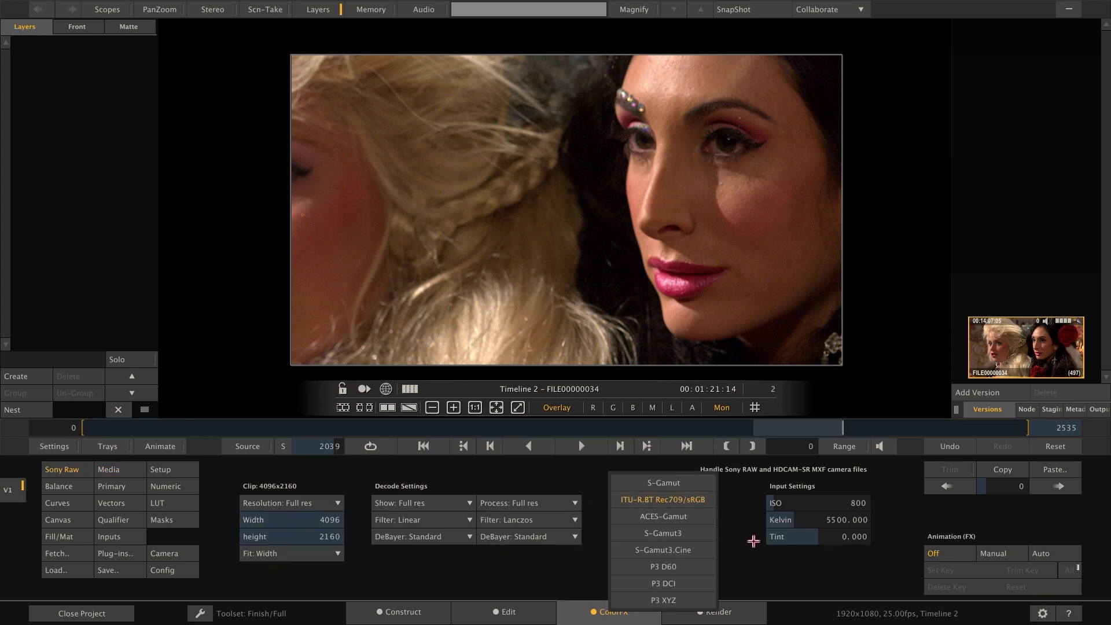
{"action": "left_click", "coordinate": [687, 519]}
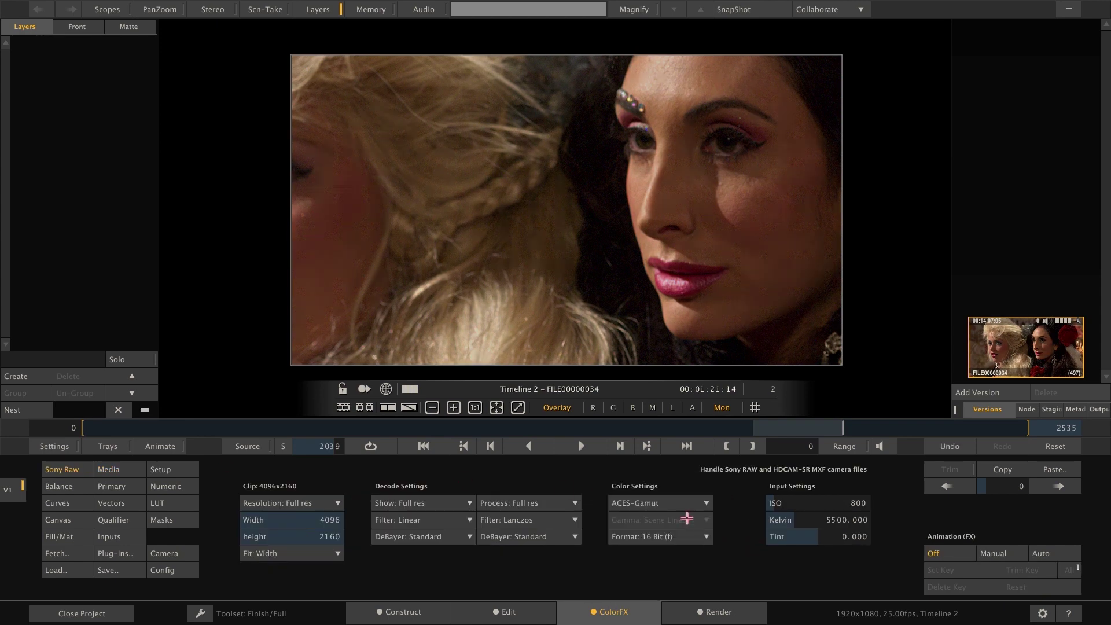
{"action": "left_click", "coordinate": [883, 429]}
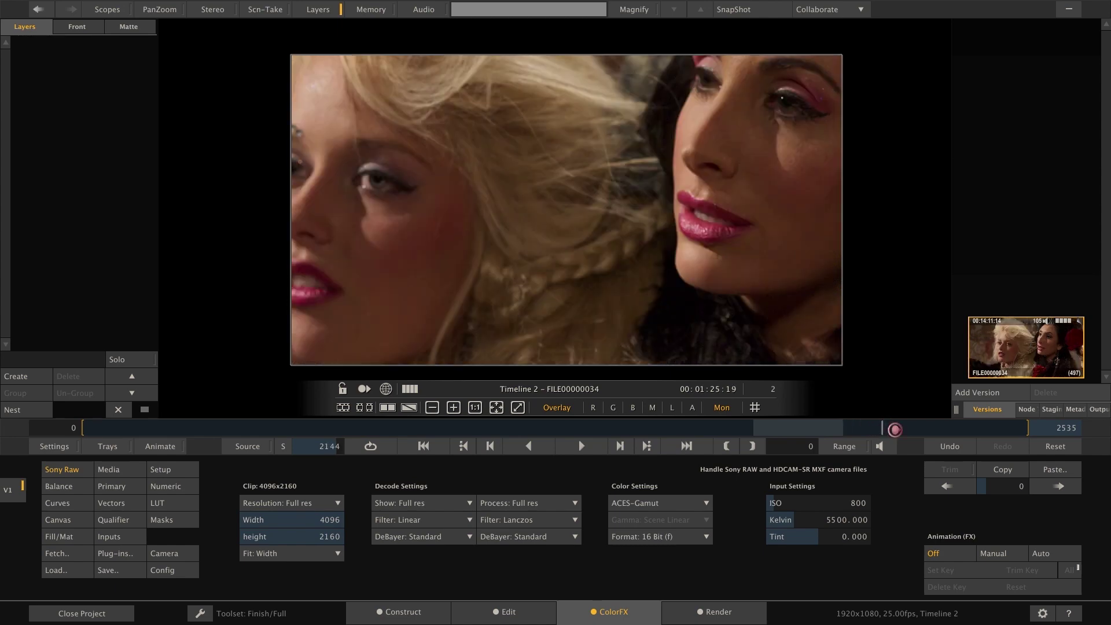
{"action": "left_click", "coordinate": [897, 429]}
{"action": "left_click", "coordinate": [108, 469]}
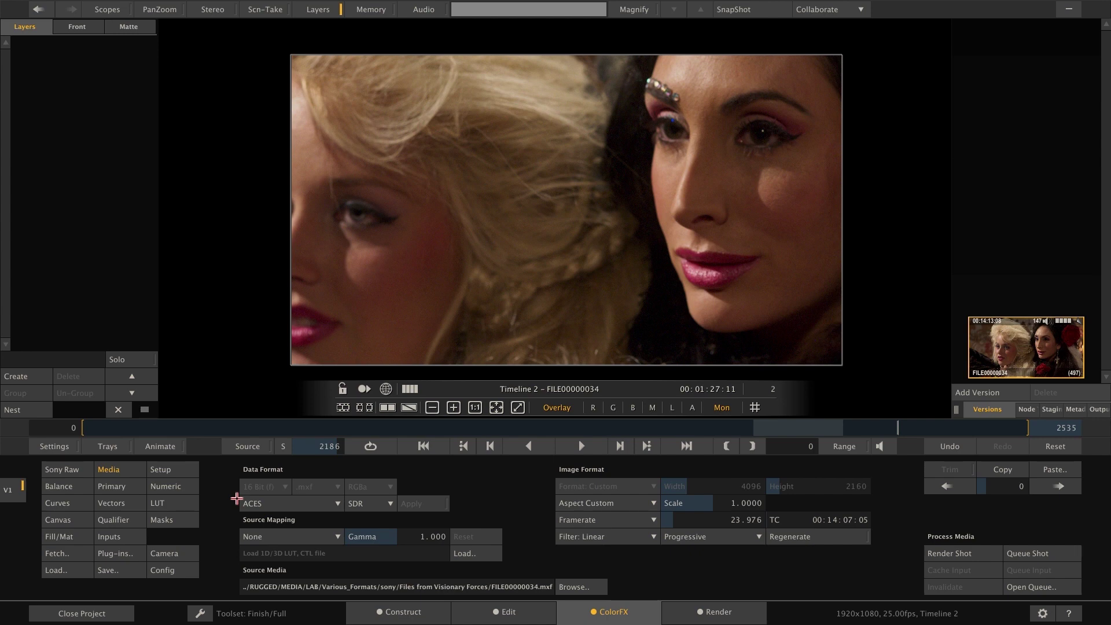
Reopen the Sony clip from the Construct timeline and set the interface monitor's color space to Rec709 in the monitor settings
{"action": "left_click", "coordinate": [399, 613]}
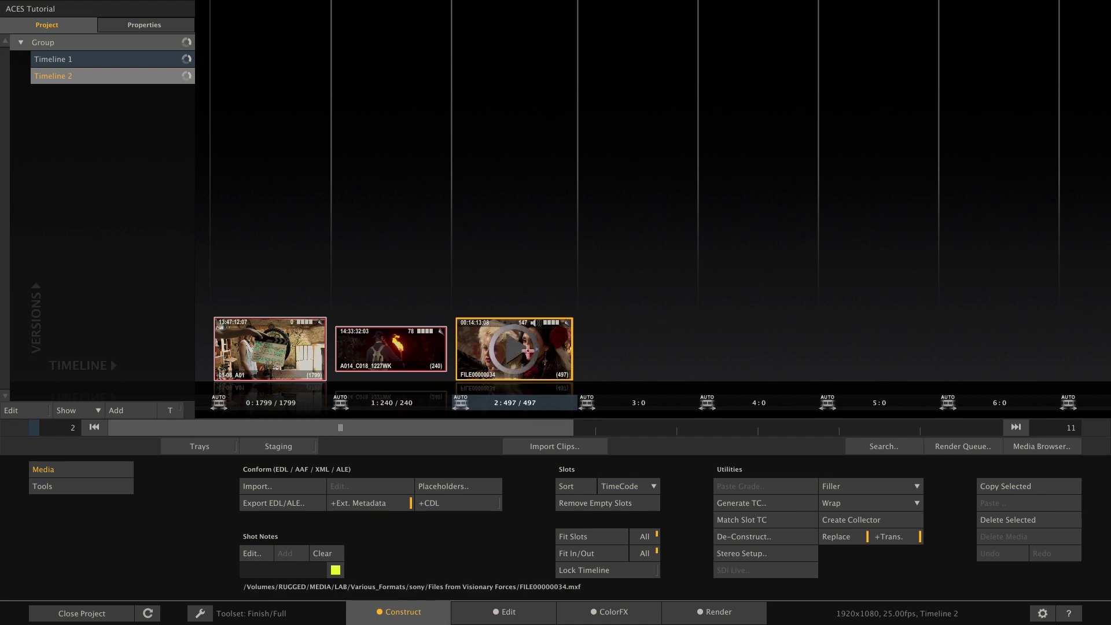
{"action": "double_click", "coordinate": [518, 348]}
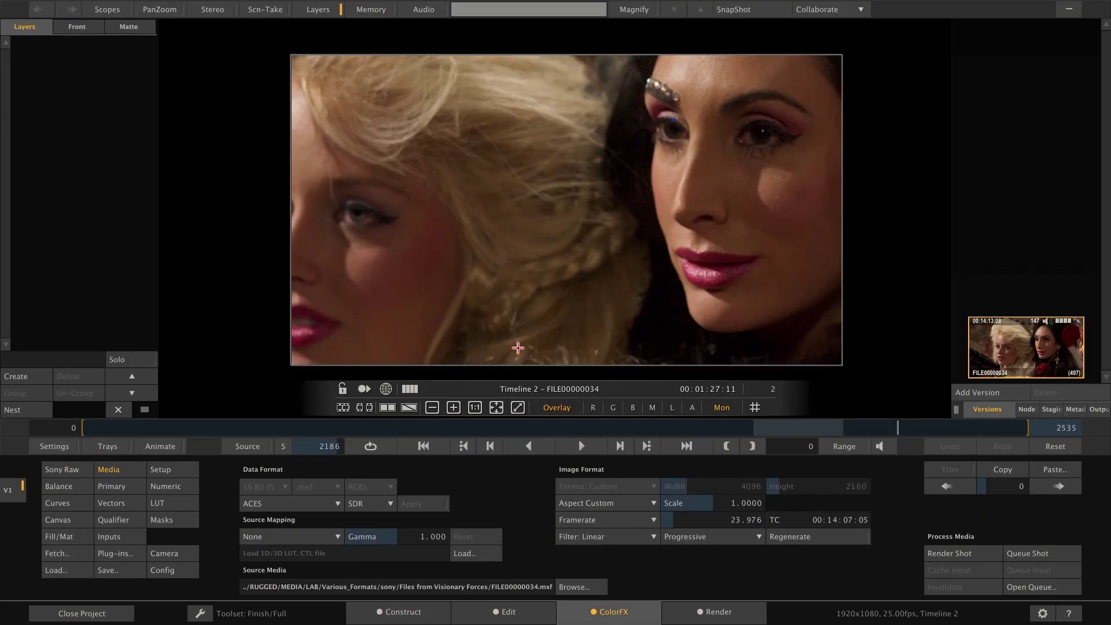
{"action": "left_click", "coordinate": [48, 446]}
{"action": "left_click", "coordinate": [99, 470]}
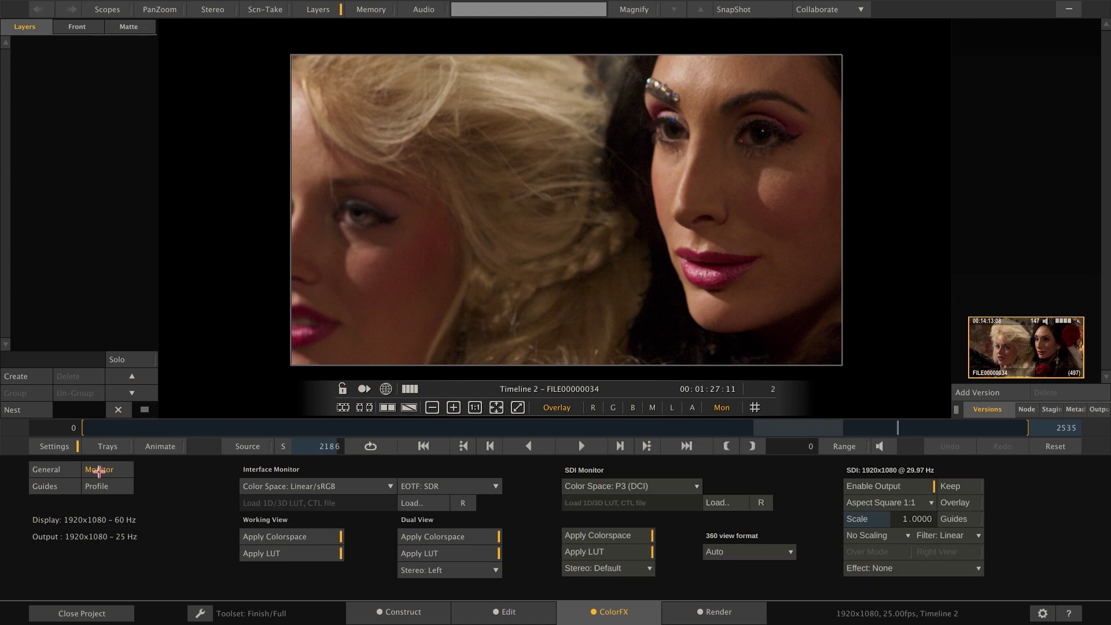
{"action": "left_click", "coordinate": [294, 487]}
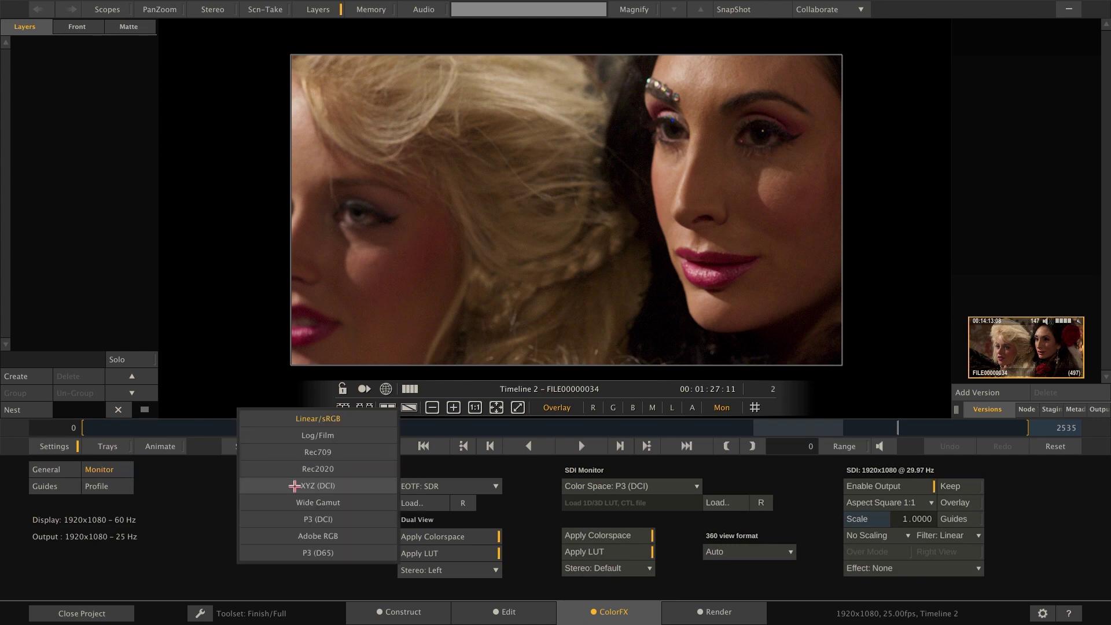
{"action": "left_click", "coordinate": [332, 458]}
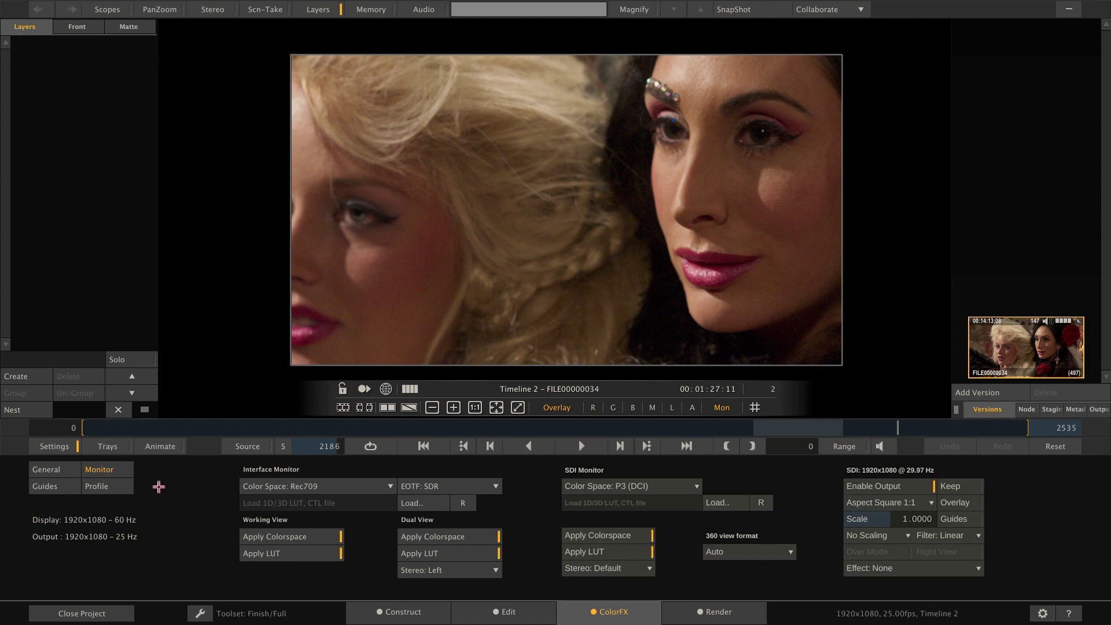
{"action": "left_click", "coordinate": [55, 446]}
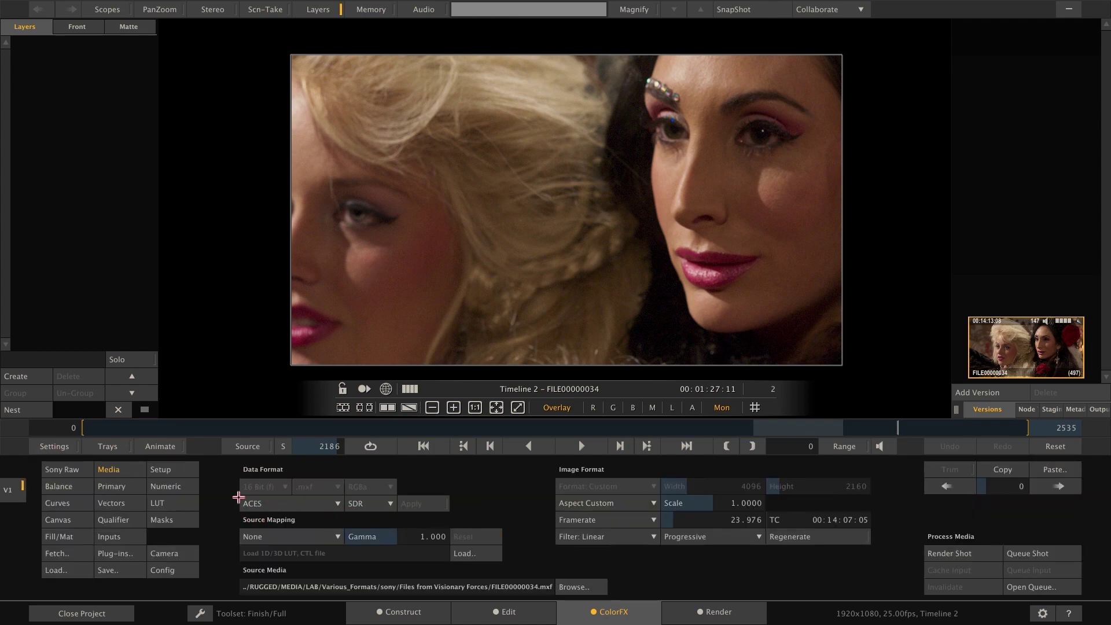
Choose P3 (DCI) as the SDI monitor's color space and return to the clip's media settings
{"action": "left_click", "coordinate": [65, 451]}
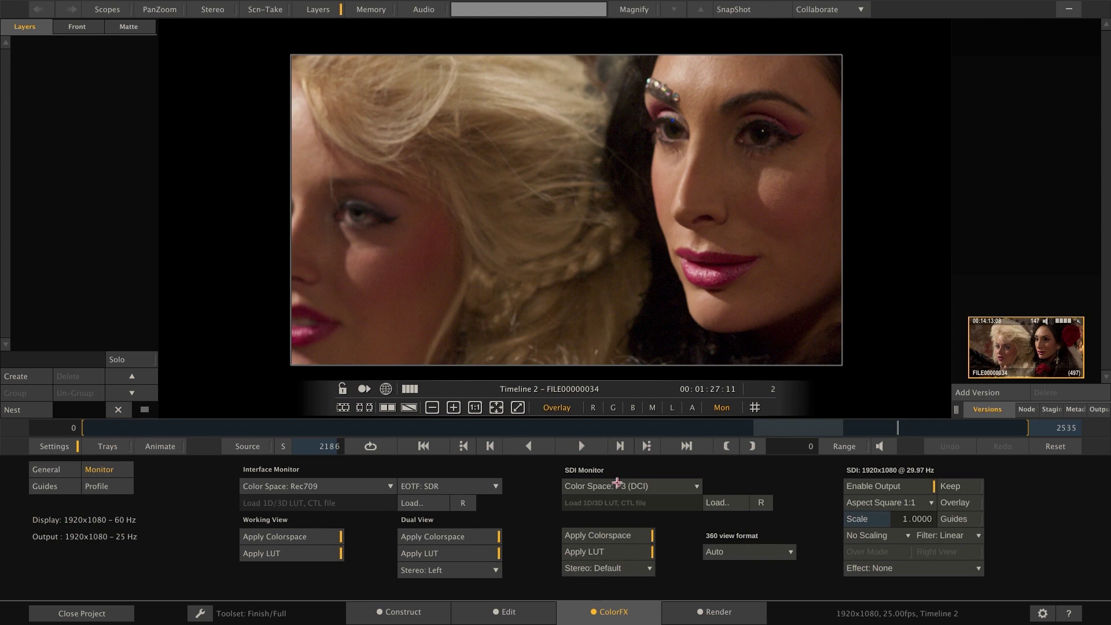
{"action": "left_click", "coordinate": [686, 487]}
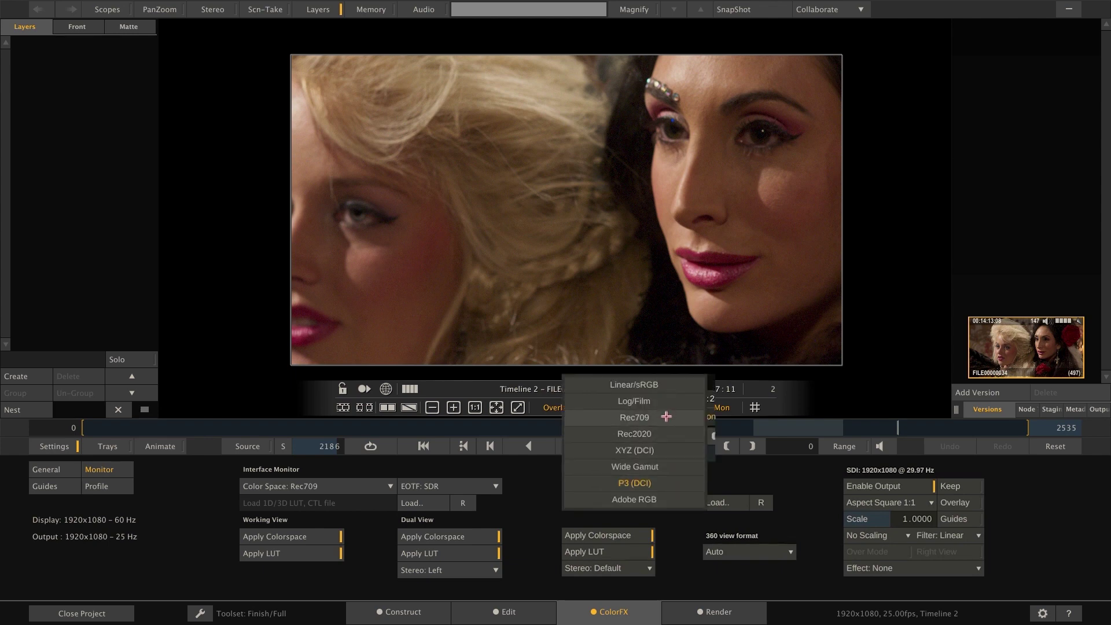
{"action": "left_click", "coordinate": [671, 489]}
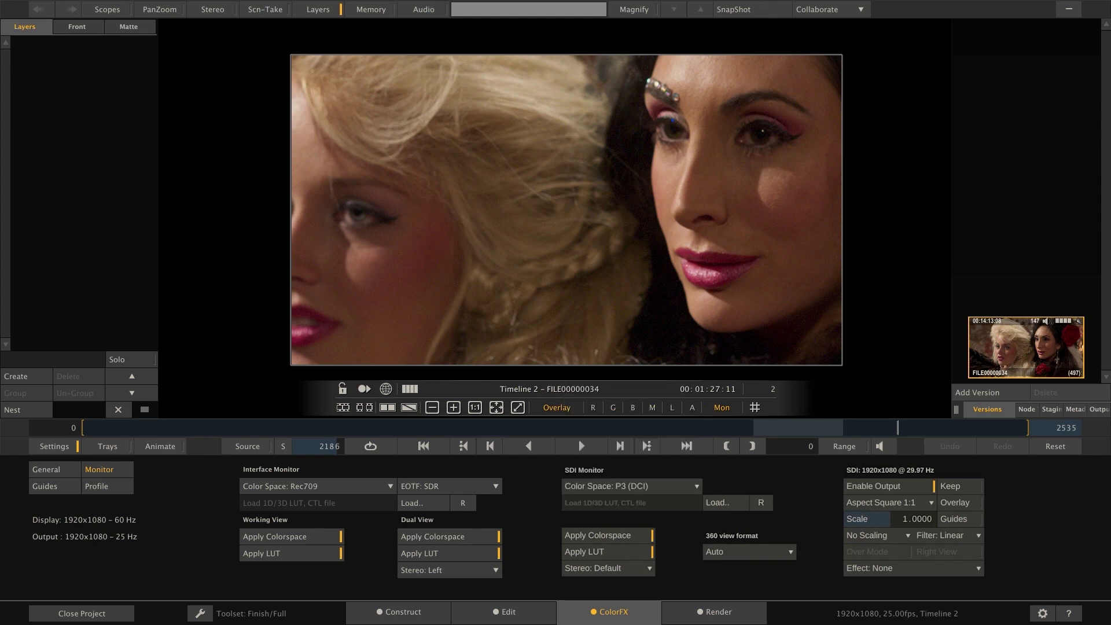
{"action": "left_click", "coordinate": [55, 446]}
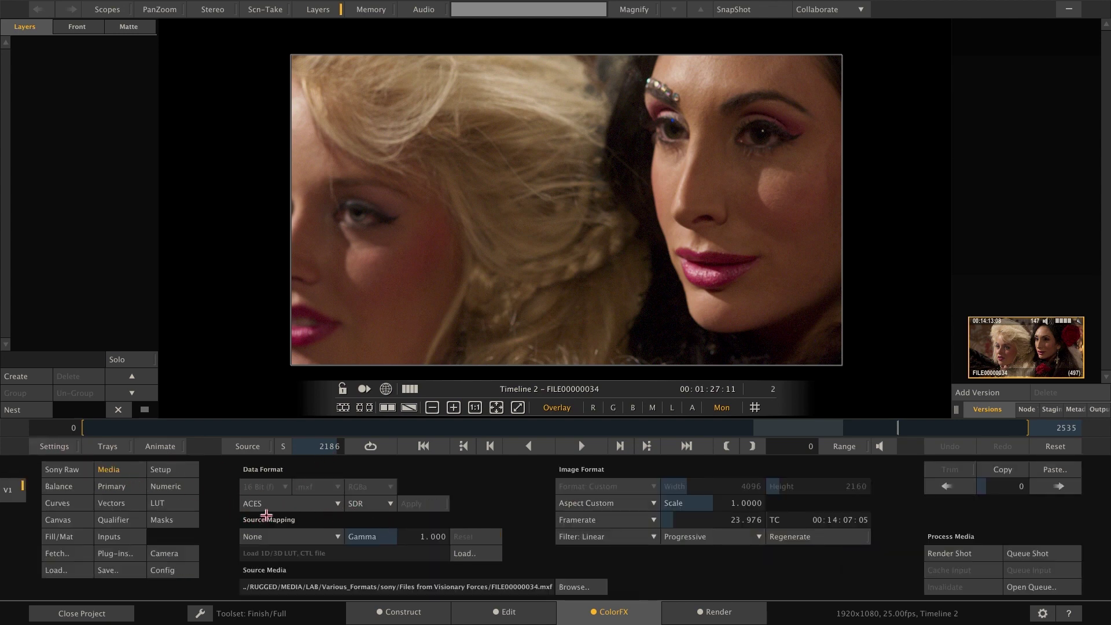
Turn off color space application for the interface monitor's working view in the monitor settings, then scrub back along the timeline
{"action": "left_click", "coordinate": [66, 449]}
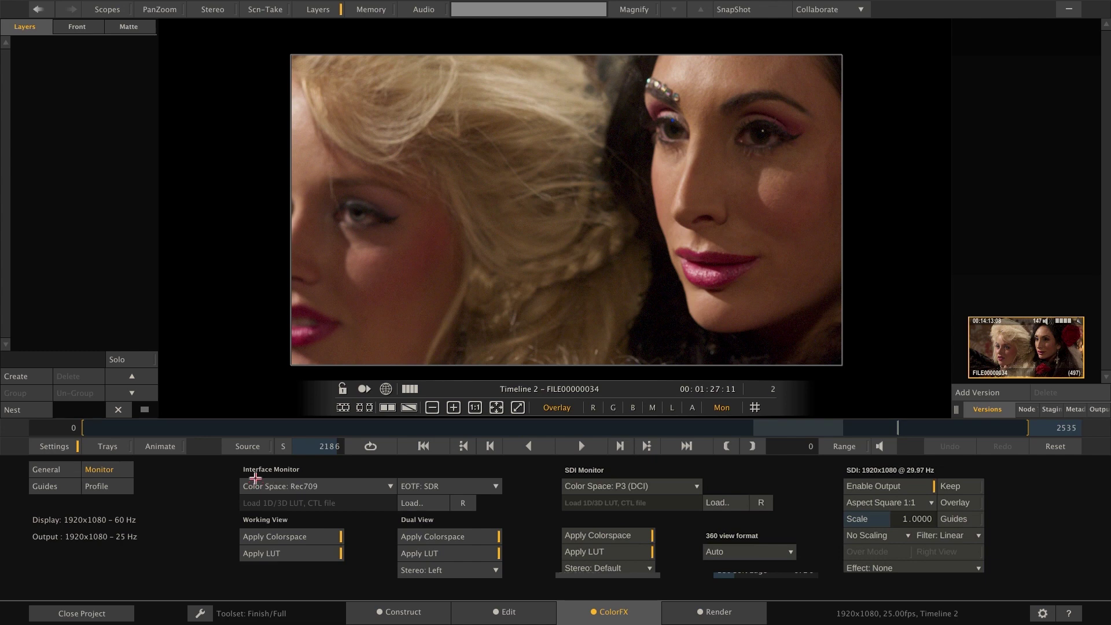
{"action": "left_click", "coordinate": [287, 537]}
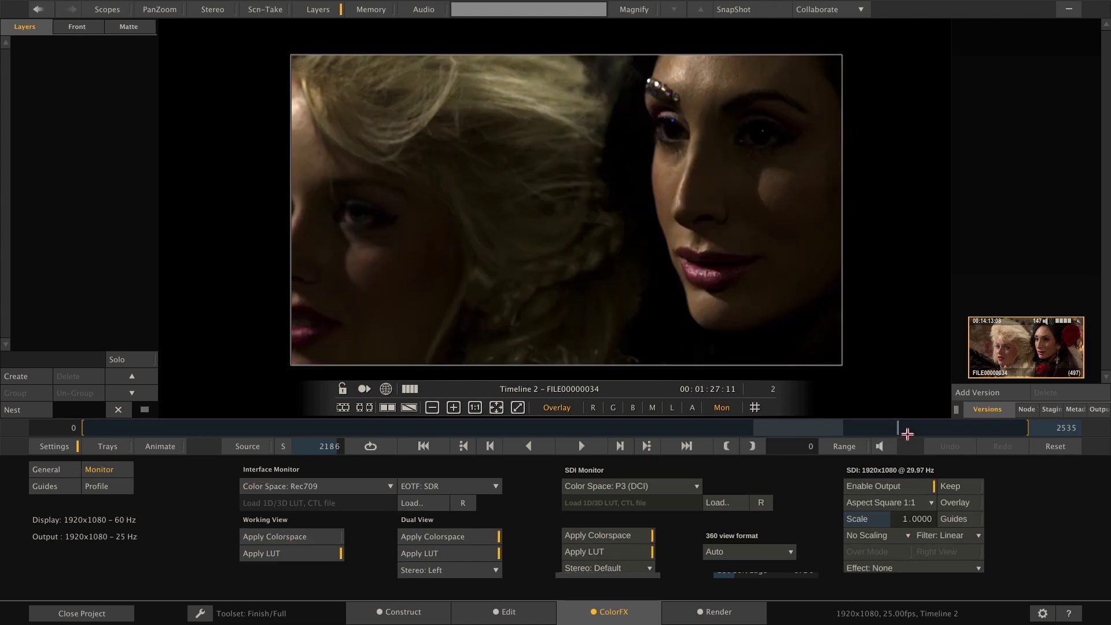
{"action": "left_click_drag", "start_coordinate": [907, 434], "coordinate": [481, 427]}
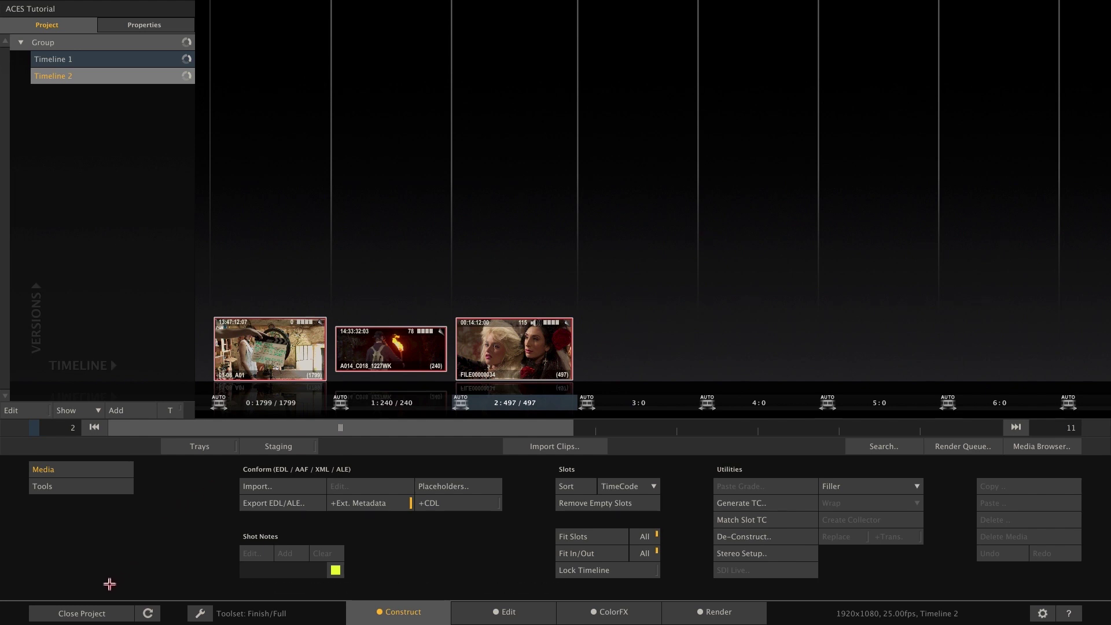
Close the project and, in the ACES Tutorial project settings, choose ACES version v1.0 with ACEScc (log)
{"action": "left_click", "coordinate": [71, 606]}
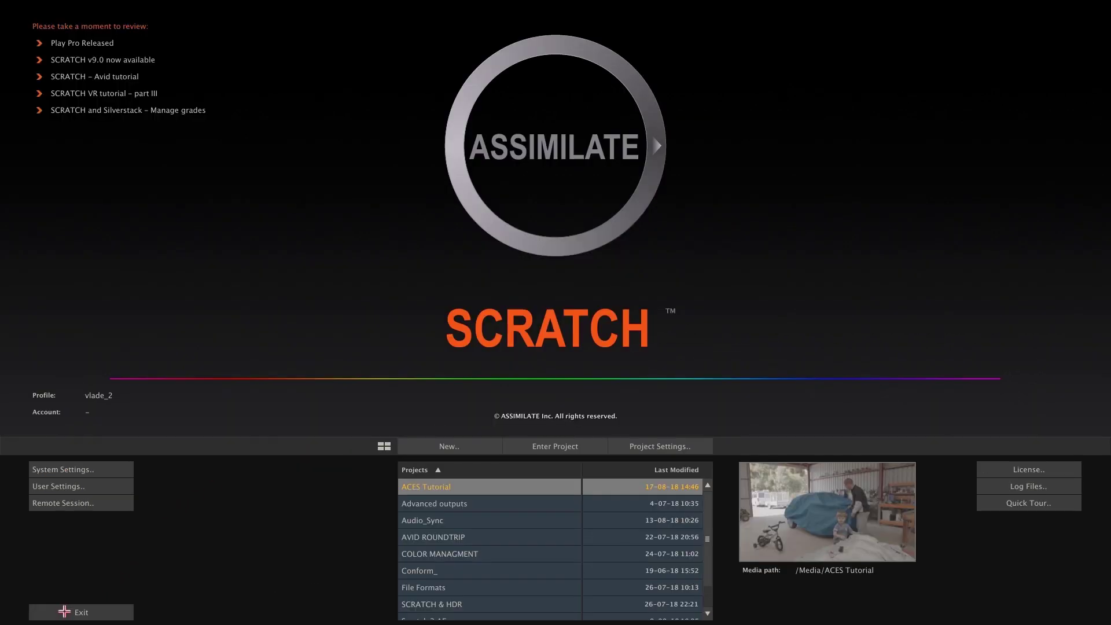
{"action": "left_click", "coordinate": [654, 448]}
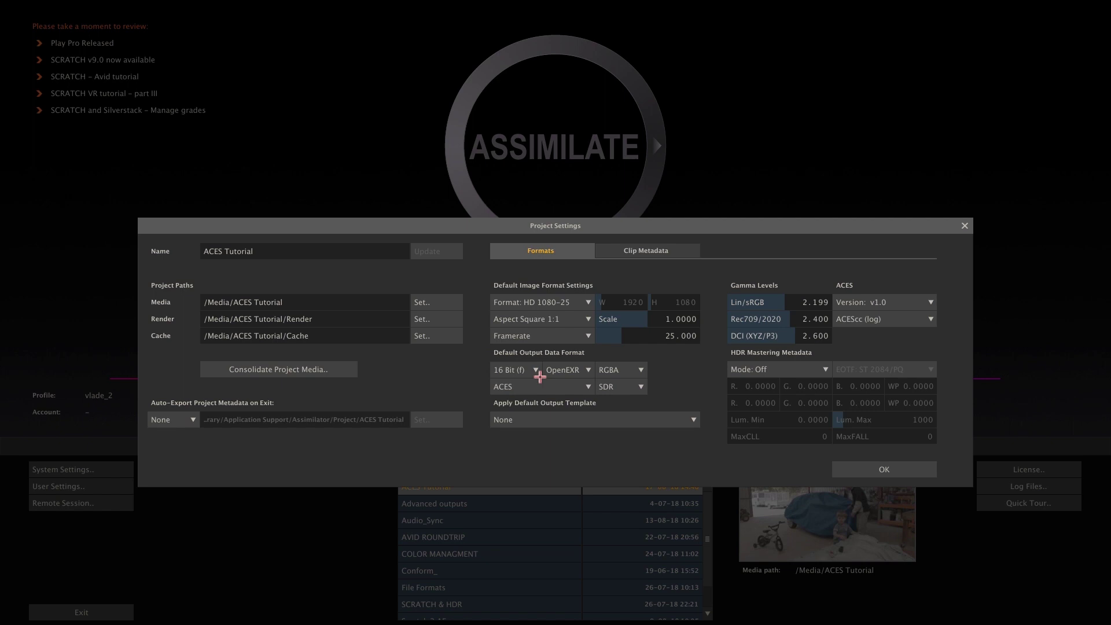
{"action": "left_click", "coordinate": [926, 302]}
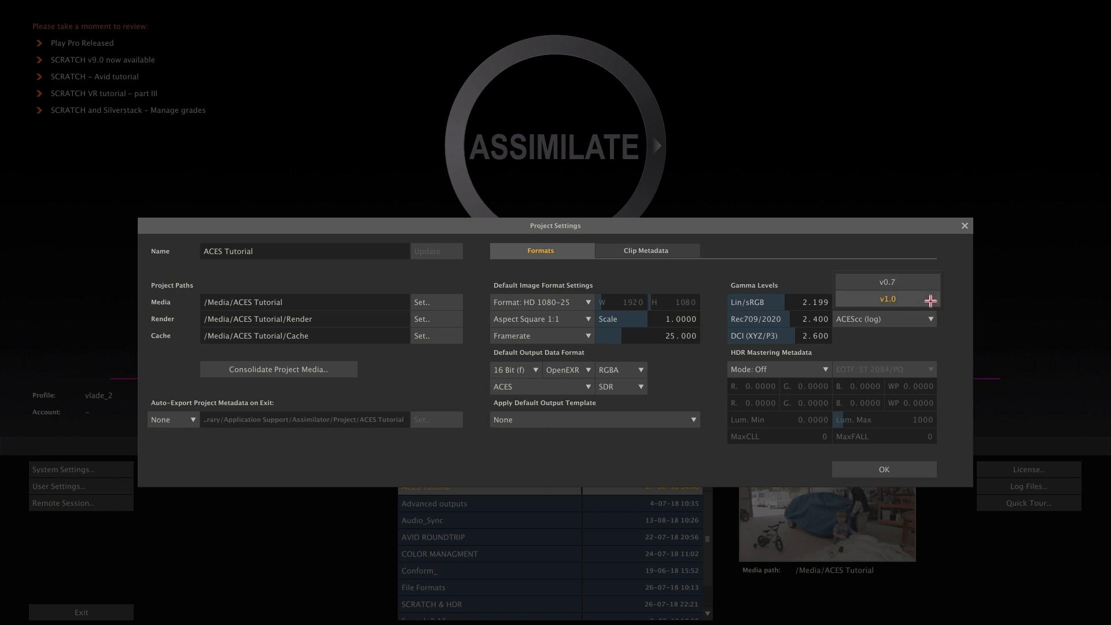
{"action": "left_click", "coordinate": [930, 300]}
{"action": "left_click", "coordinate": [925, 319]}
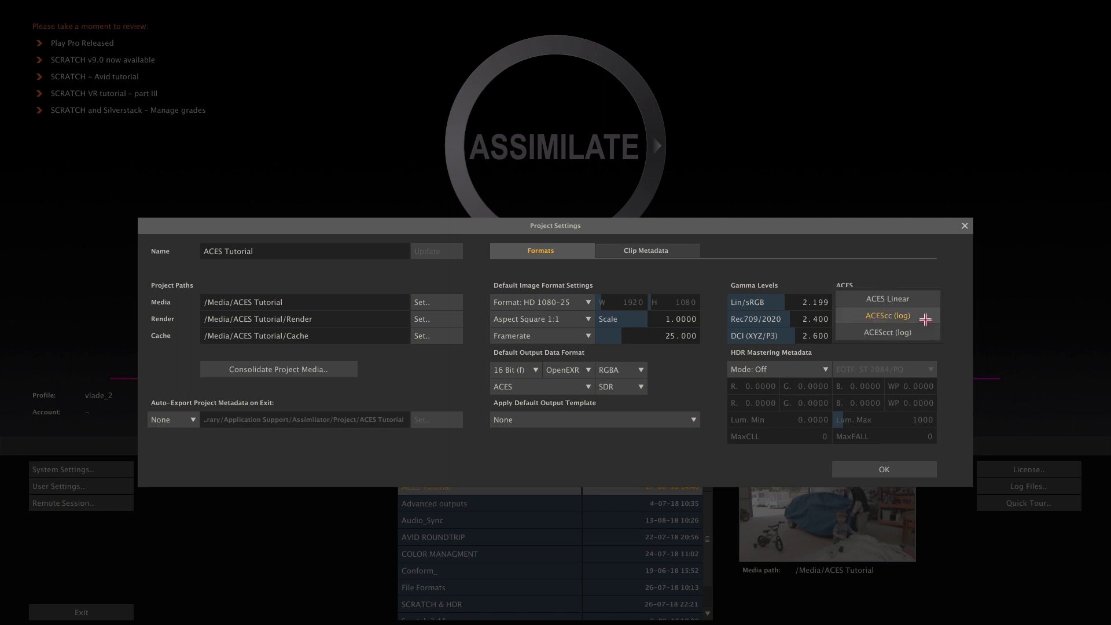
{"action": "left_click", "coordinate": [926, 319]}
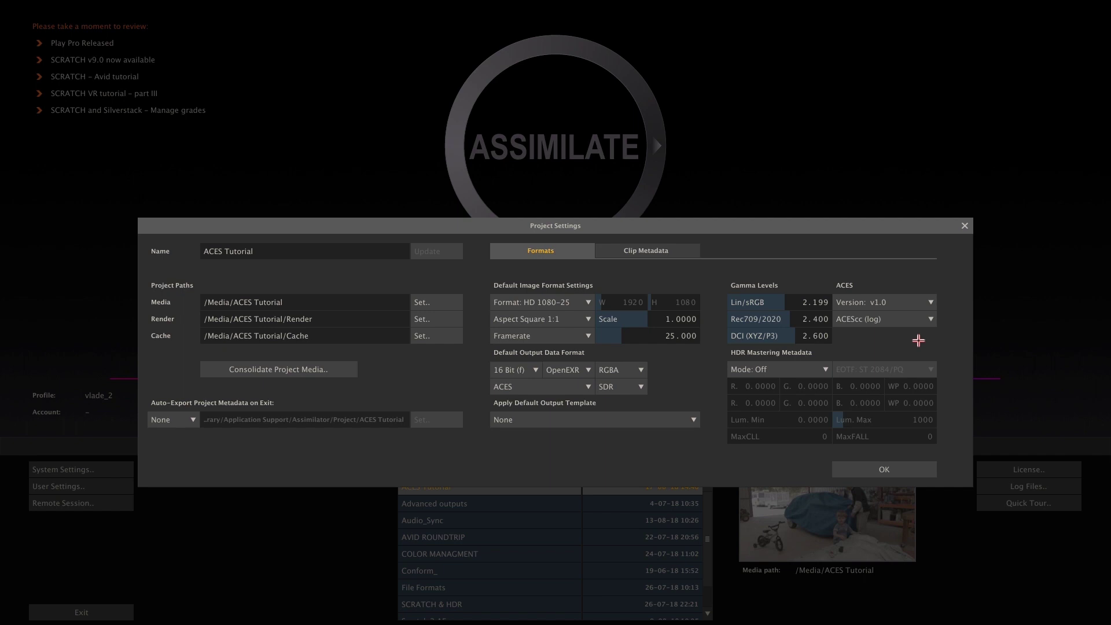
{"action": "left_click", "coordinate": [862, 466]}
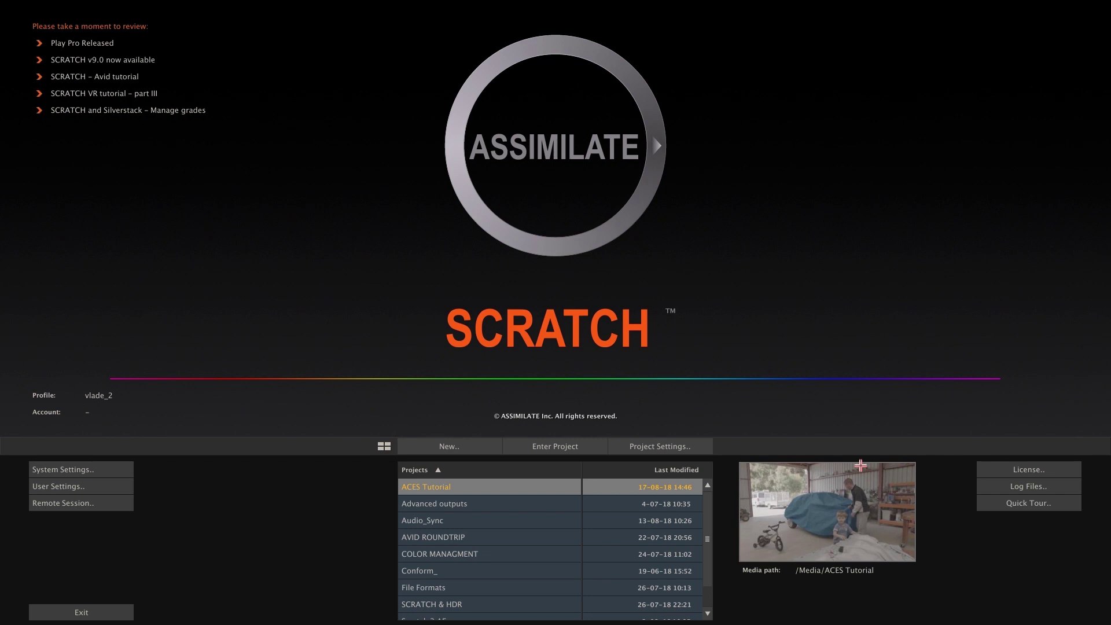
Enter the ACES Tutorial project again, open the first clip, 01-08_A01, and check its color pipeline in the clip setup
{"action": "left_click", "coordinate": [546, 443]}
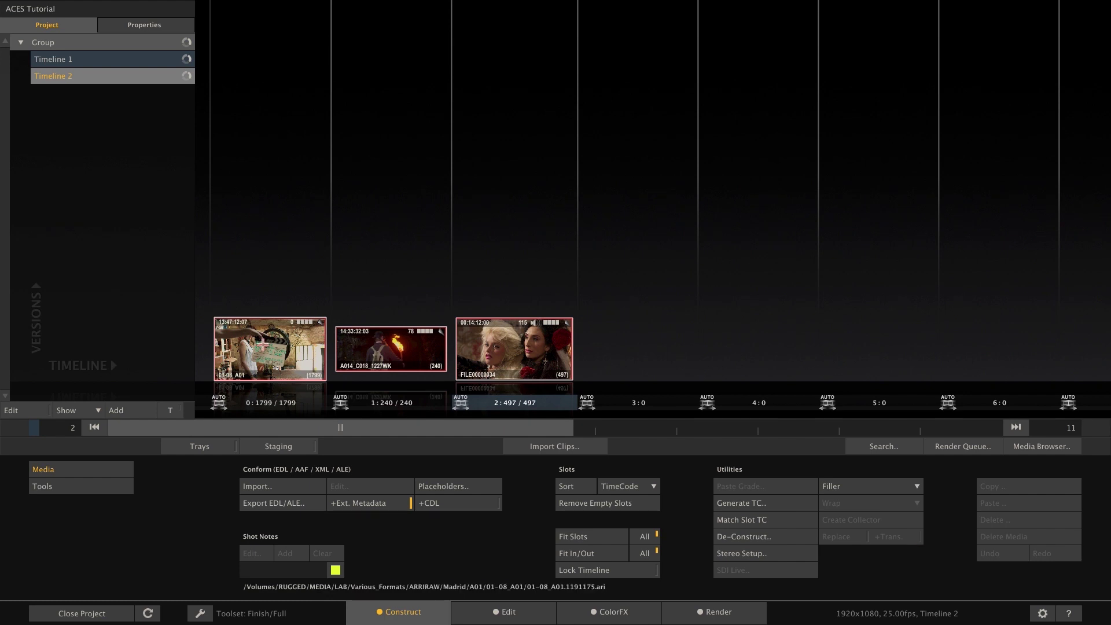
{"action": "double_click", "coordinate": [275, 346]}
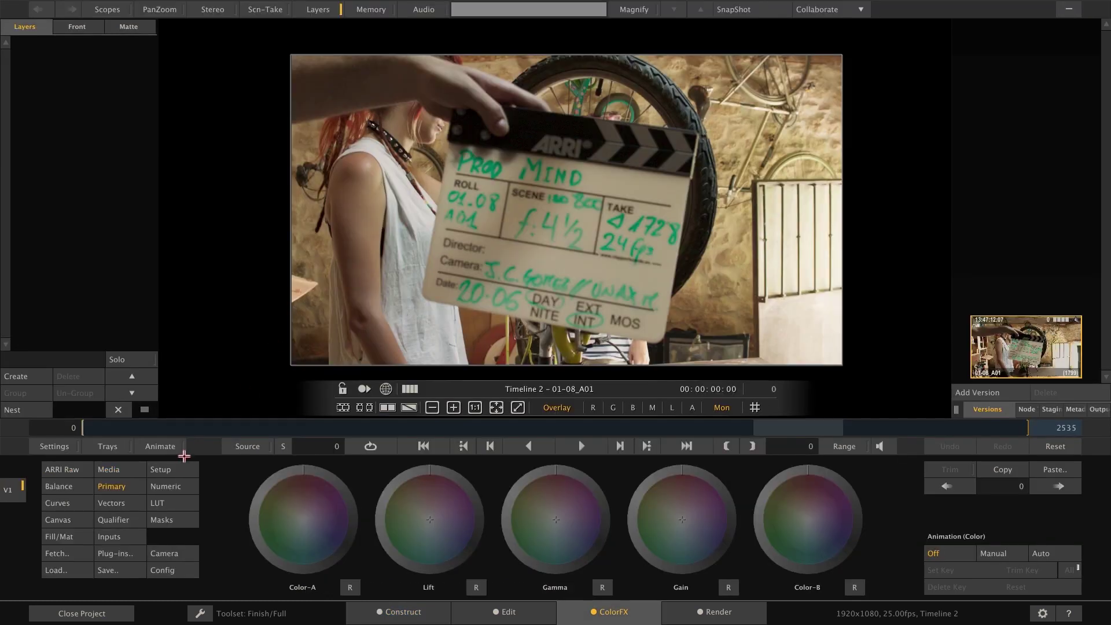
{"action": "left_click", "coordinate": [171, 470]}
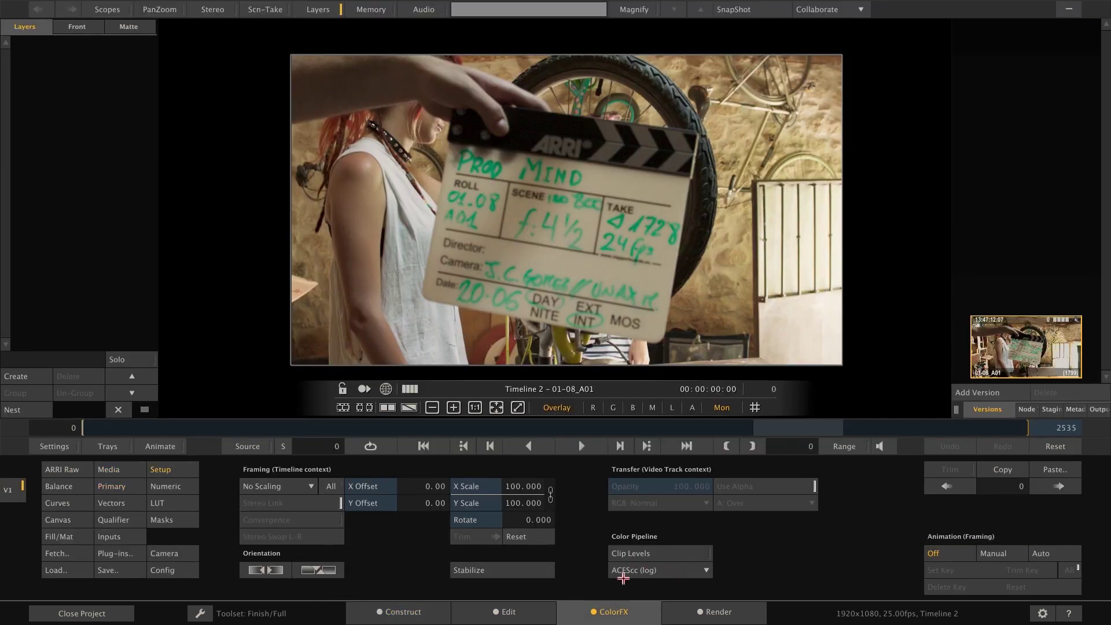
Try a gamma adjustment on clip 01-08_A01 in the primary grading controls, then reset the gamma
{"action": "left_click", "coordinate": [127, 486]}
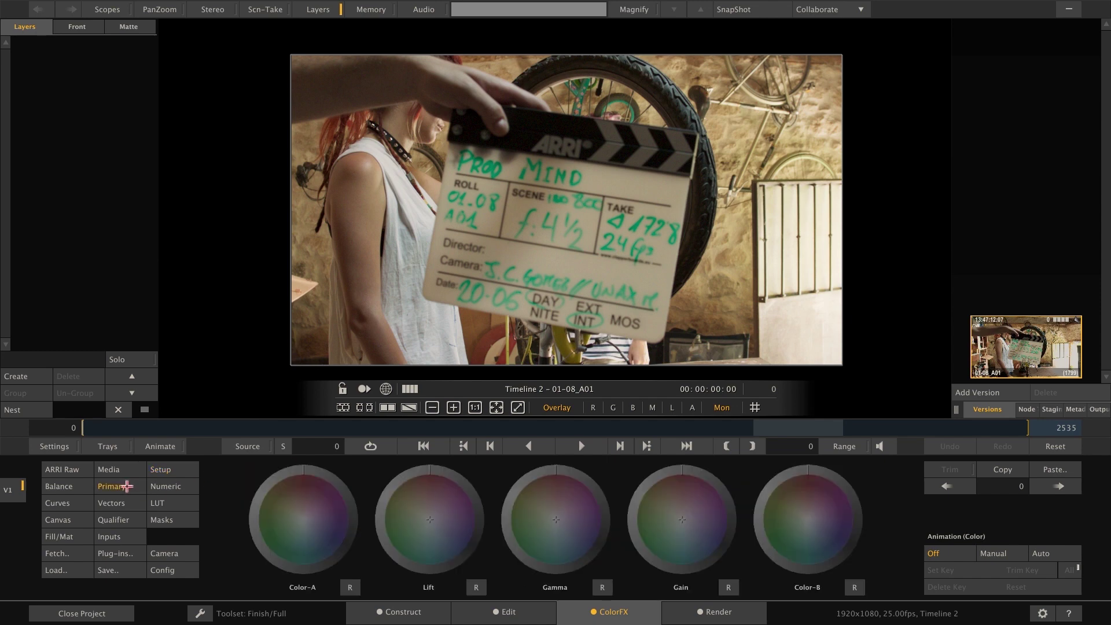
{"action": "mouse_move", "coordinate": [556, 467]}
{"action": "left_mouse_down"}
{"action": "mouse_move", "coordinate": [593, 502]}
{"action": "mouse_move", "coordinate": [614, 497]}
{"action": "mouse_move", "coordinate": [499, 490]}
{"action": "mouse_move", "coordinate": [513, 516]}
{"action": "mouse_move", "coordinate": [576, 449]}
{"action": "mouse_move", "coordinate": [600, 502]}
{"action": "mouse_move", "coordinate": [568, 521]}
{"action": "mouse_move", "coordinate": [603, 467]}
{"action": "mouse_move", "coordinate": [555, 447]}
{"action": "mouse_move", "coordinate": [520, 465]}
{"action": "left_mouse_up"}
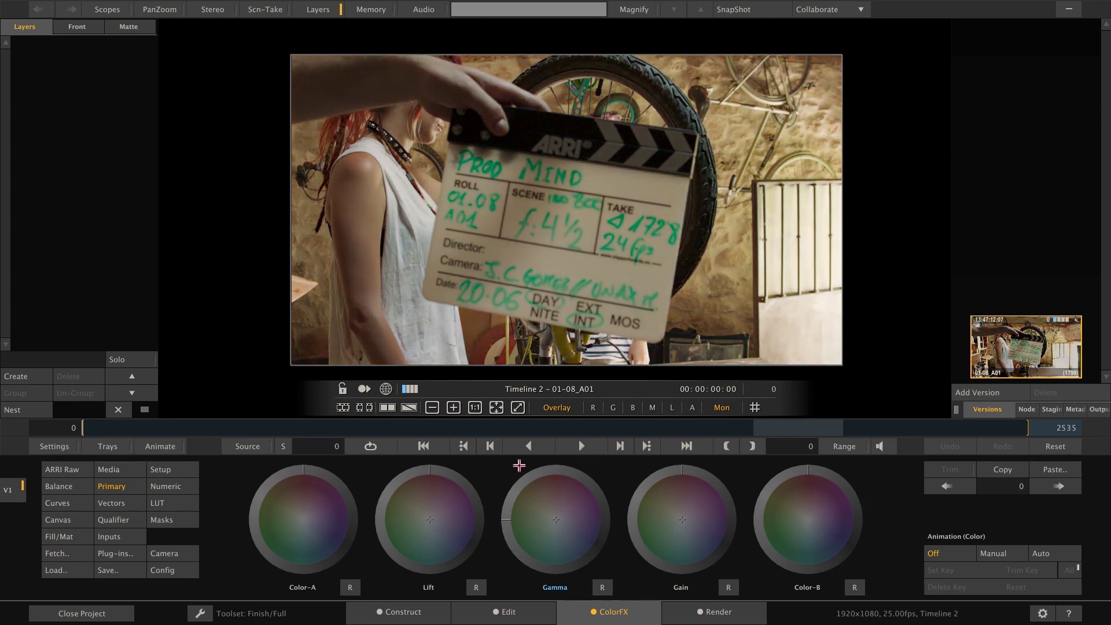
{"action": "left_click", "coordinate": [601, 588]}
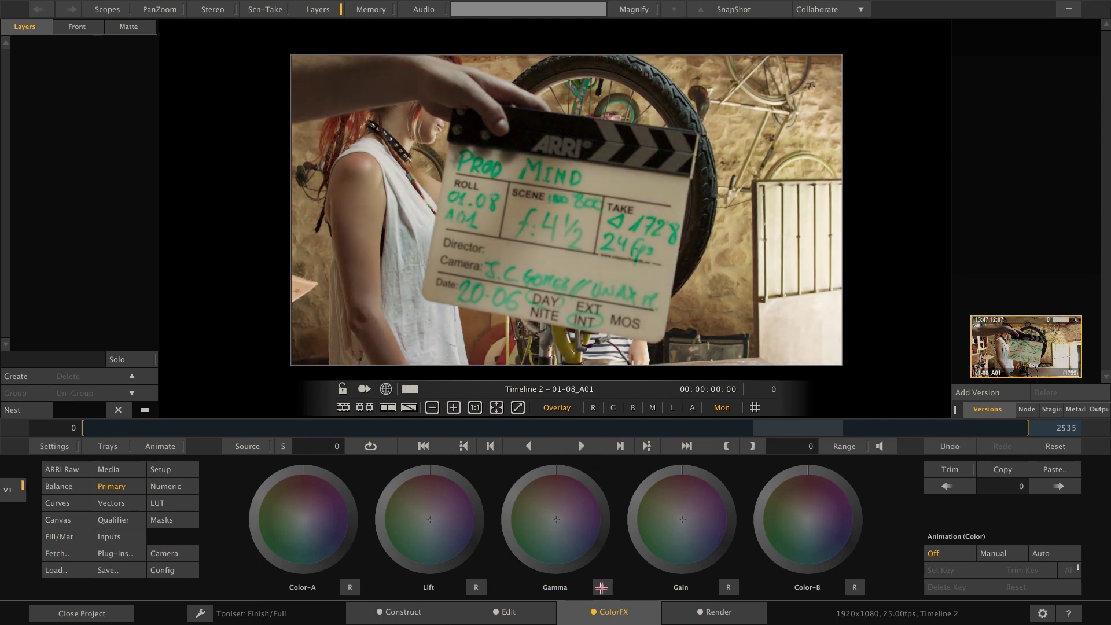
Switch the clip's color pipeline to ACES Linear, then try a gamma adjustment and reset it
{"action": "left_click", "coordinate": [169, 471]}
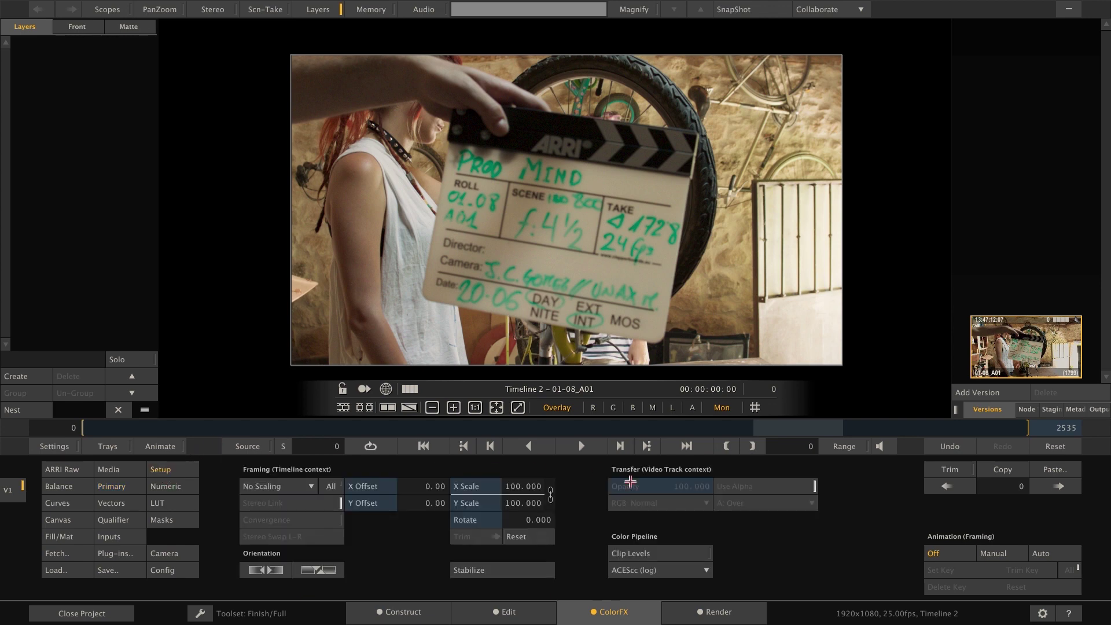
{"action": "left_click", "coordinate": [660, 571]}
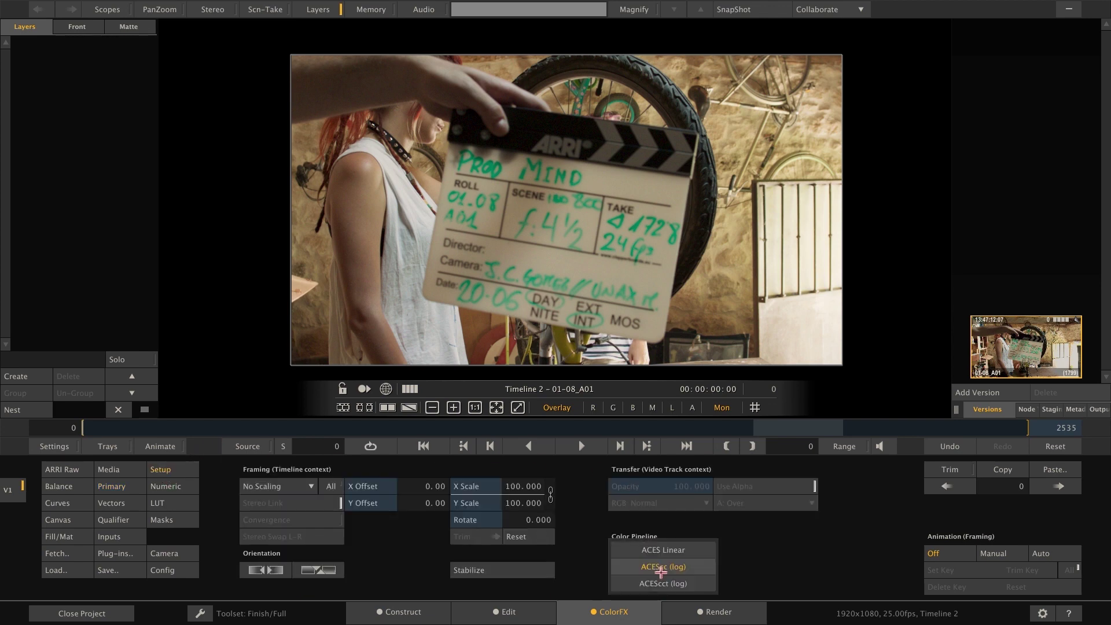
{"action": "left_click", "coordinate": [675, 551]}
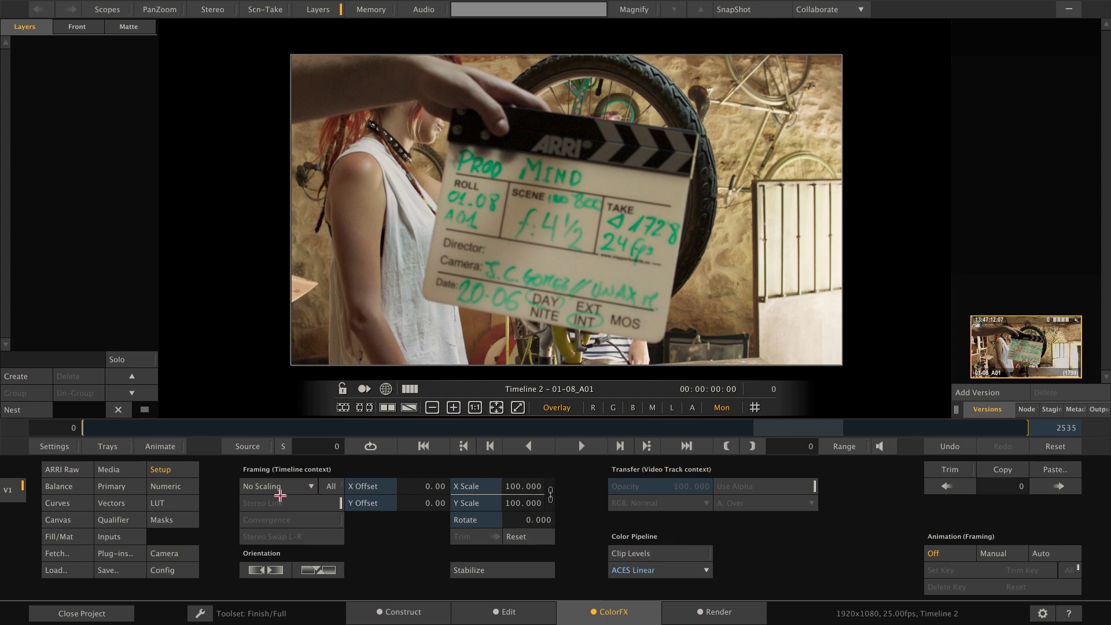
{"action": "left_click", "coordinate": [111, 486]}
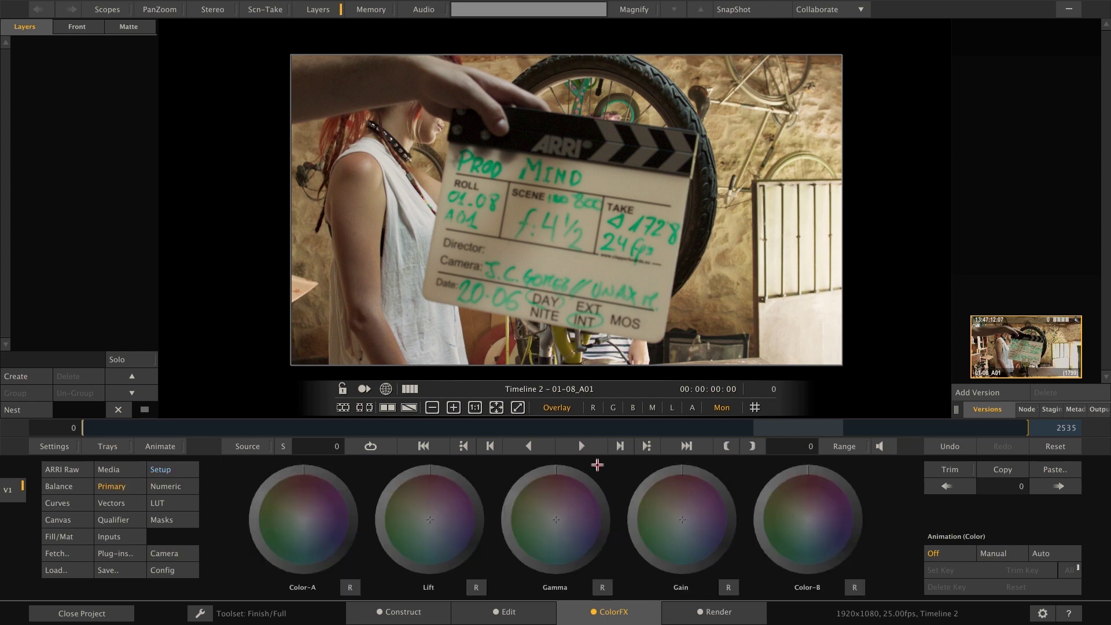
{"action": "left_click_drag", "start_coordinate": [558, 468], "coordinate": [539, 493]}
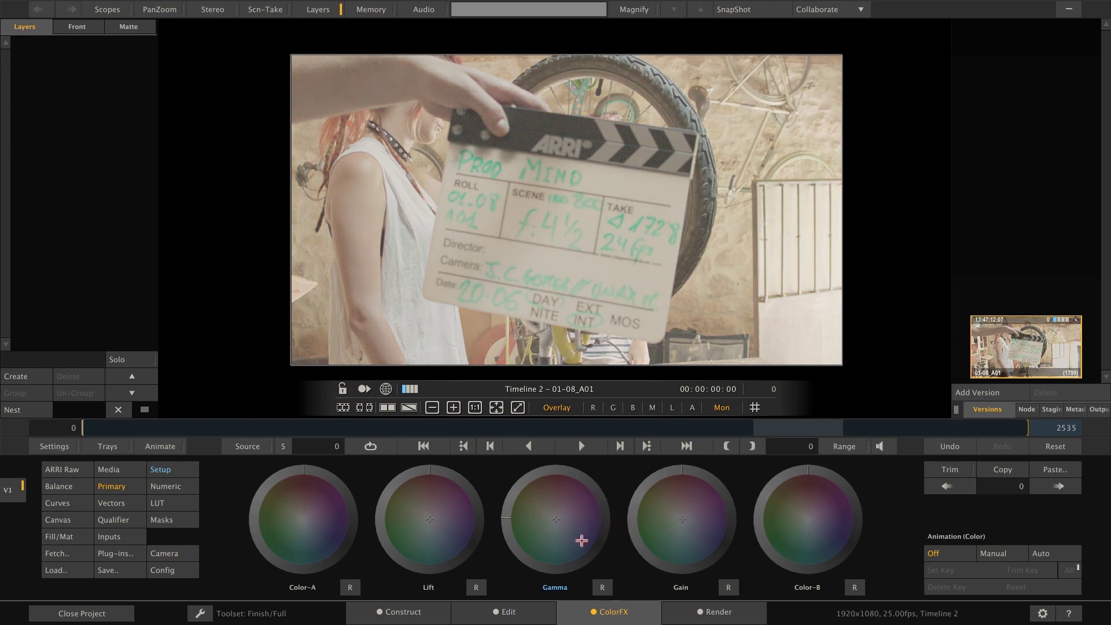
{"action": "left_click", "coordinate": [602, 589]}
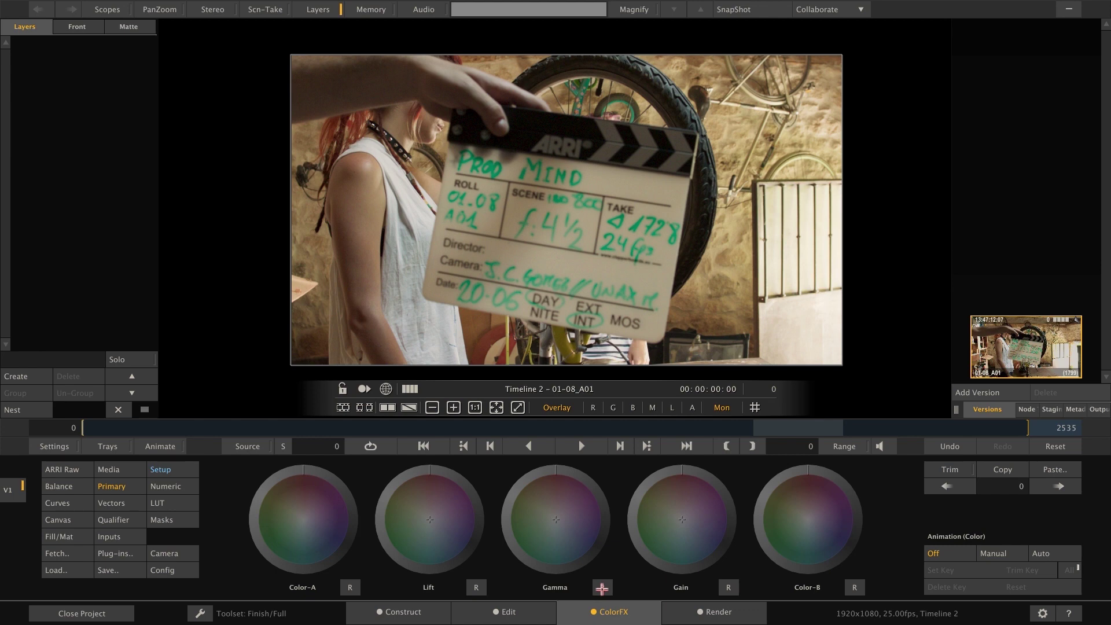
Set the clip's color pipeline to ACEScc (log) and return to the Construct timeline
{"action": "left_click", "coordinate": [171, 470]}
{"action": "left_click", "coordinate": [702, 554]}
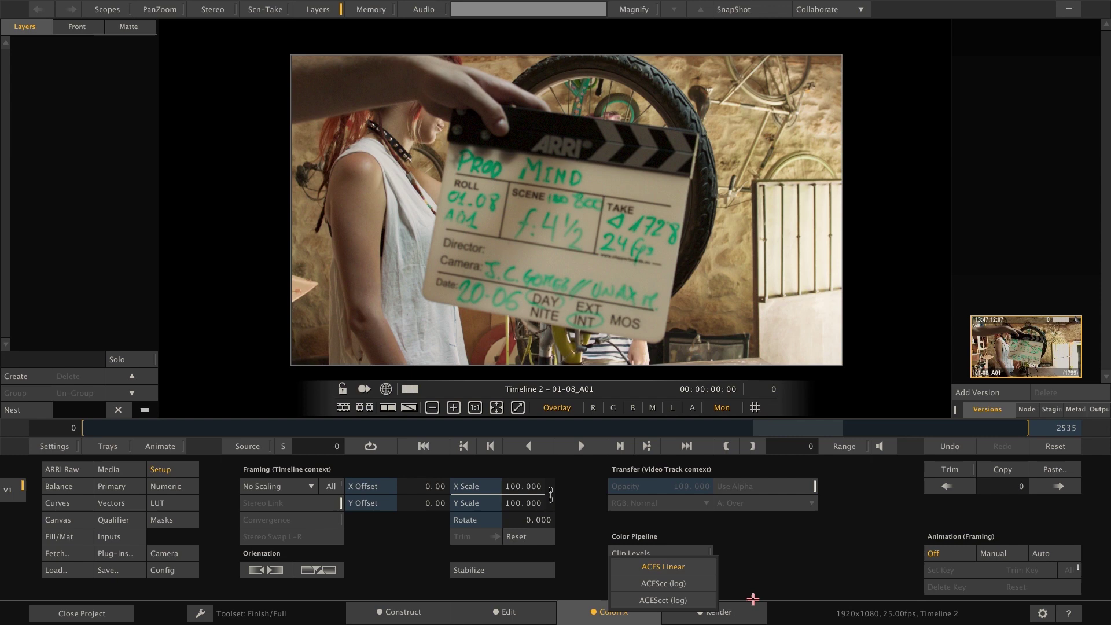
{"action": "left_click", "coordinate": [692, 585]}
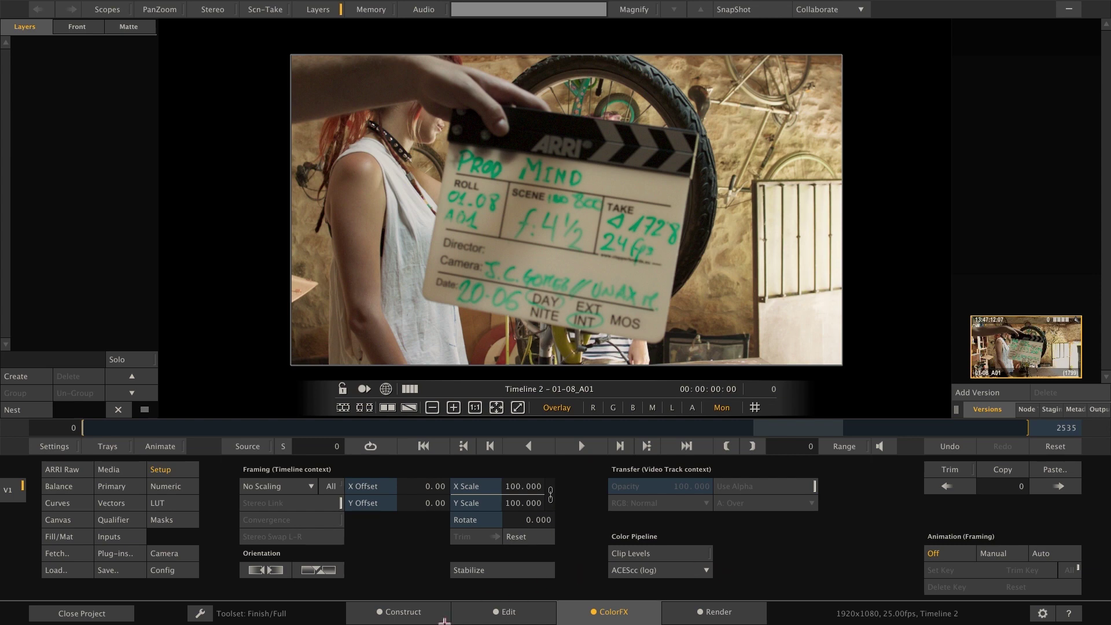
{"action": "left_click", "coordinate": [405, 613]}
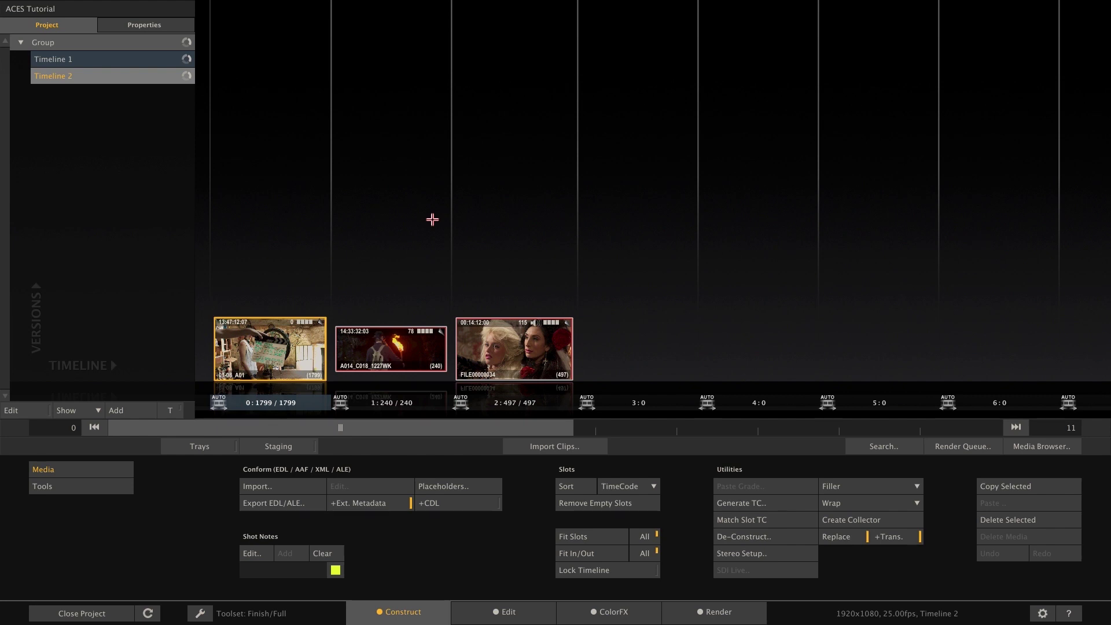
Switch to Finder and open the ACES folder under Library, Application Support, Assimilator, Defaults
{"action": "left_click", "coordinate": [609, 330]}
{"action": "key", "text": "super+Tab"}
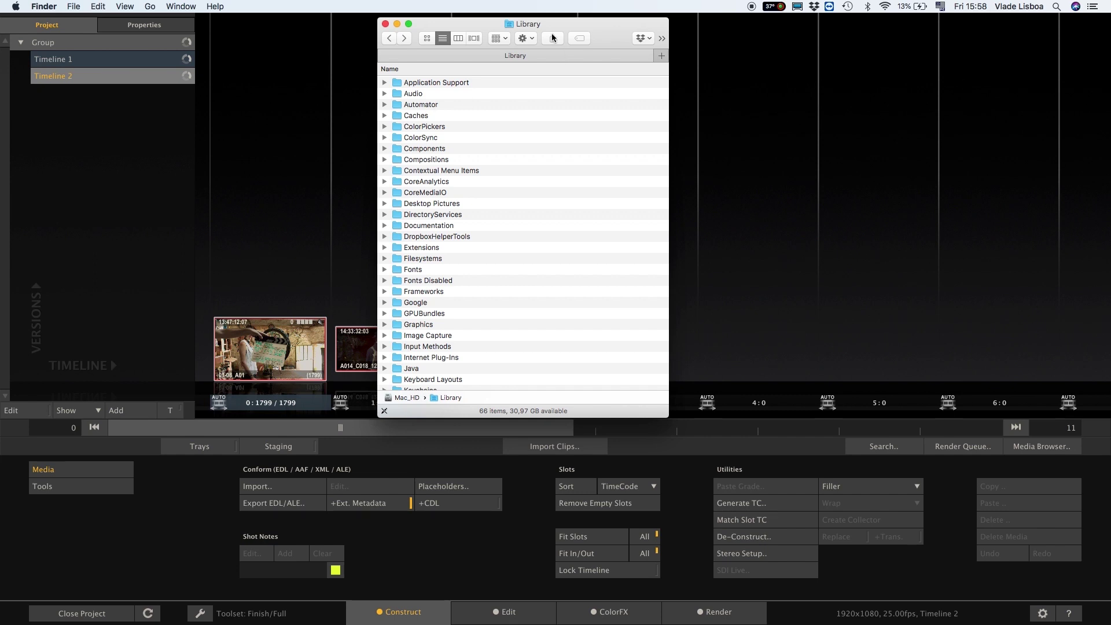
{"action": "double_click", "coordinate": [433, 86]}
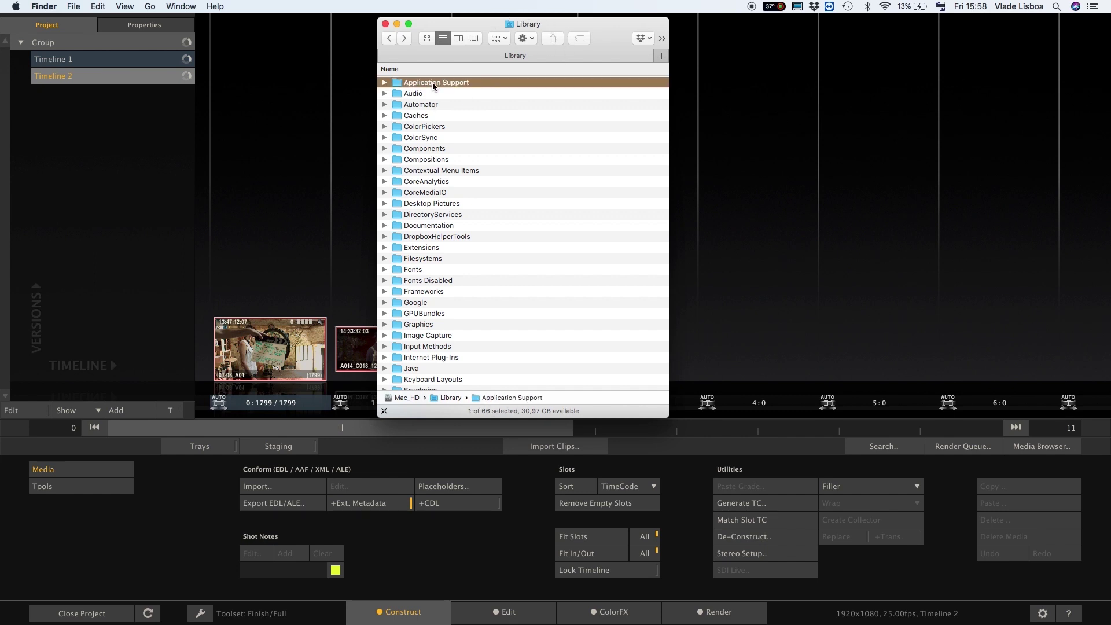
{"action": "left_click", "coordinate": [418, 138]}
{"action": "double_click", "coordinate": [418, 137]}
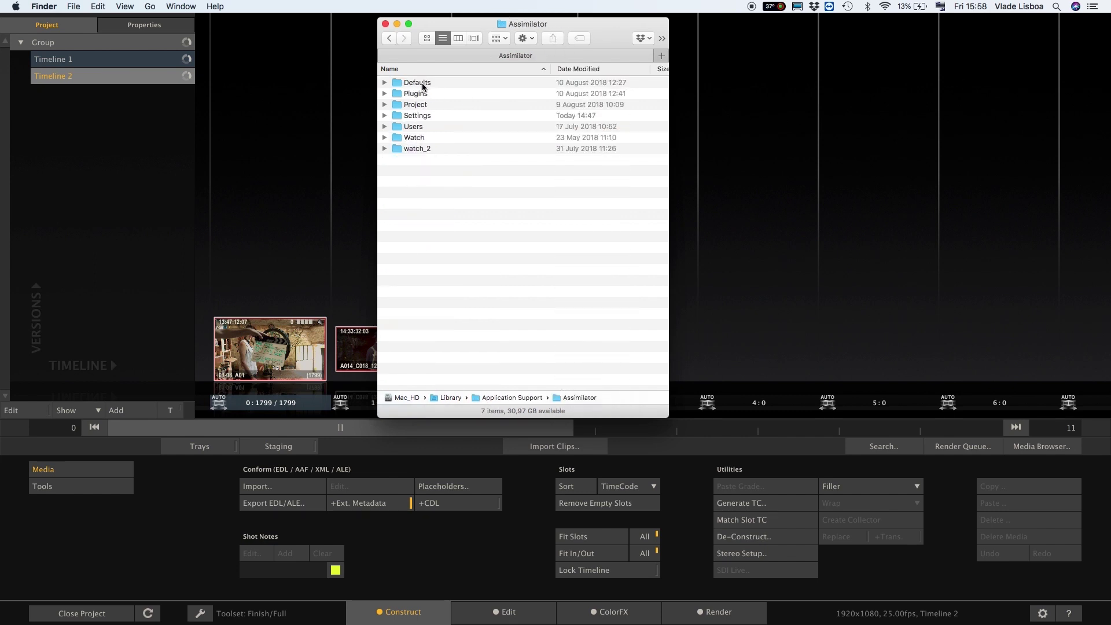
{"action": "double_click", "coordinate": [421, 83]}
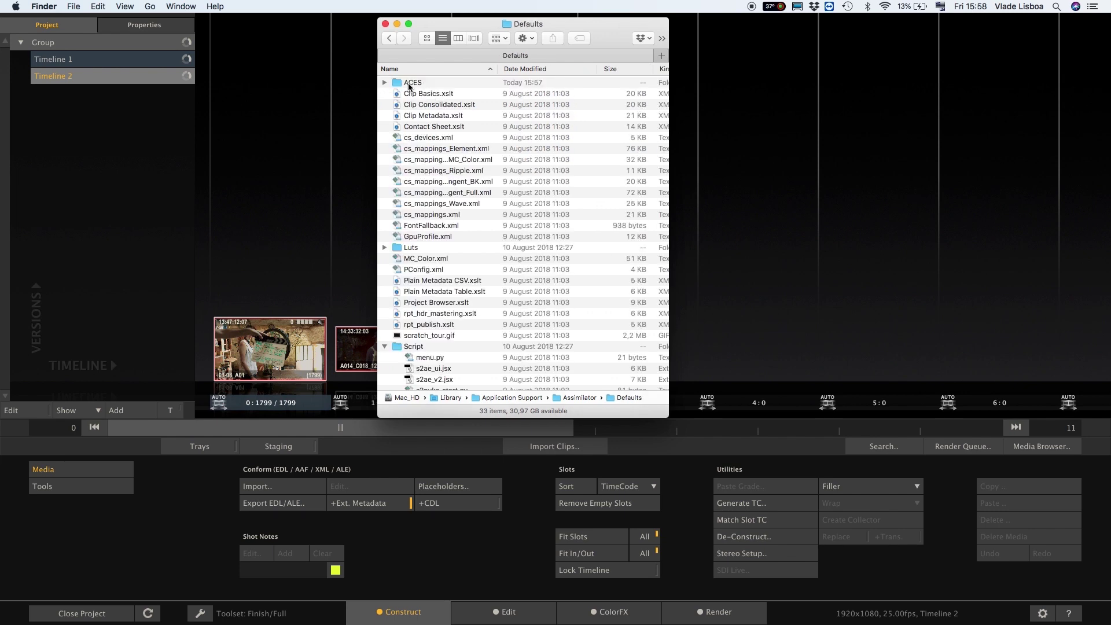
{"action": "double_click", "coordinate": [410, 85]}
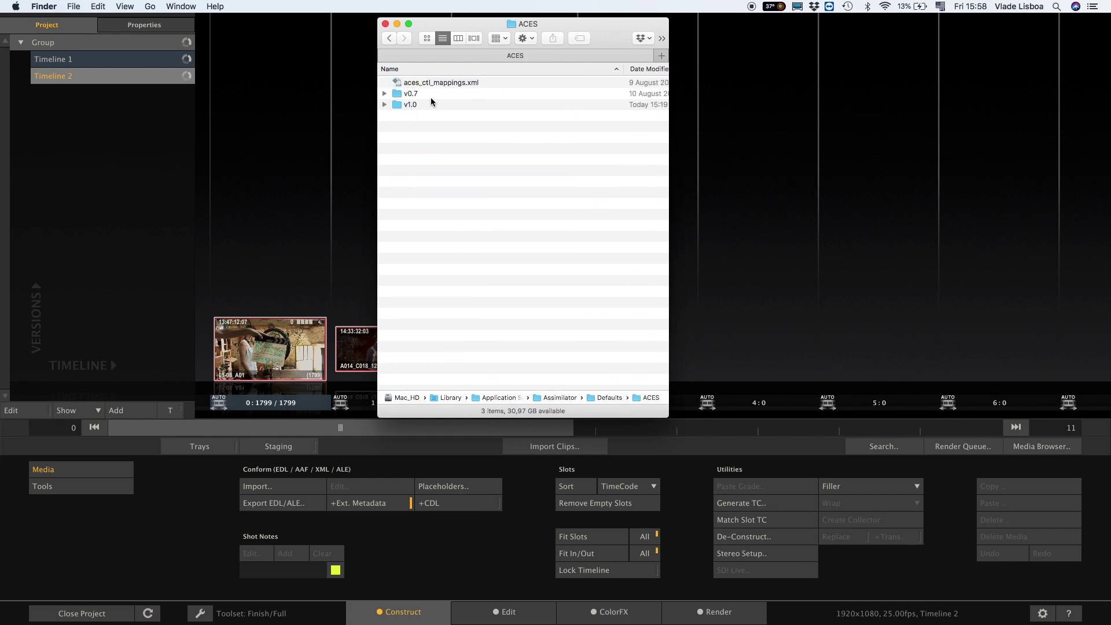
Expand the v0.7 and v1.0 folders and examine the ACES transform files and subfolders they contain
{"action": "left_click", "coordinate": [399, 96]}
{"action": "left_click", "coordinate": [384, 95]}
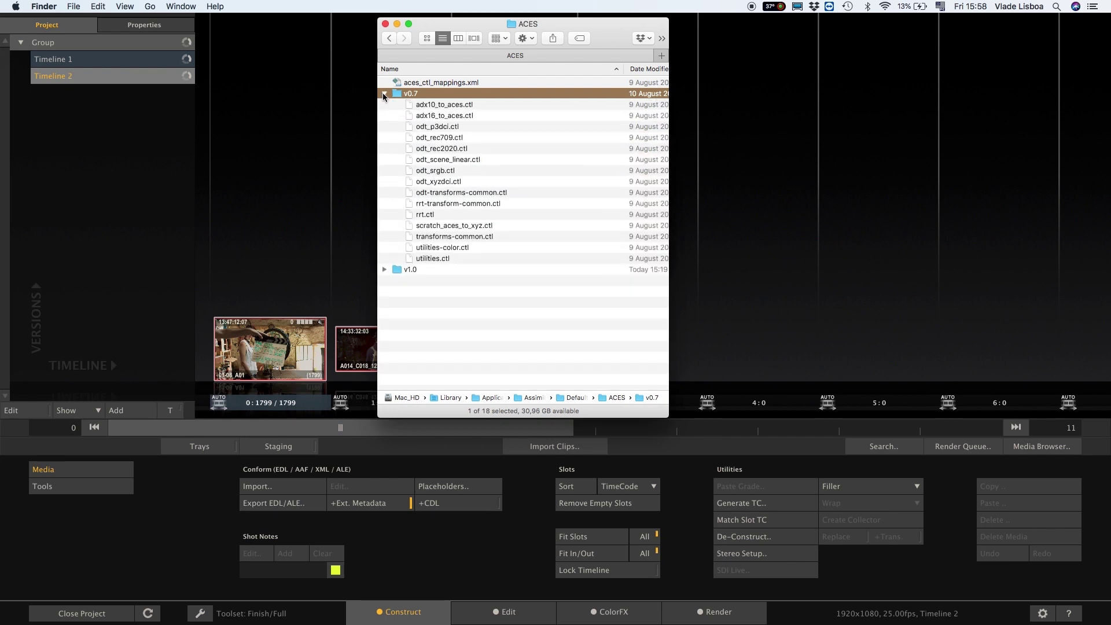
{"action": "left_click", "coordinate": [385, 270]}
{"action": "left_click", "coordinate": [397, 313]}
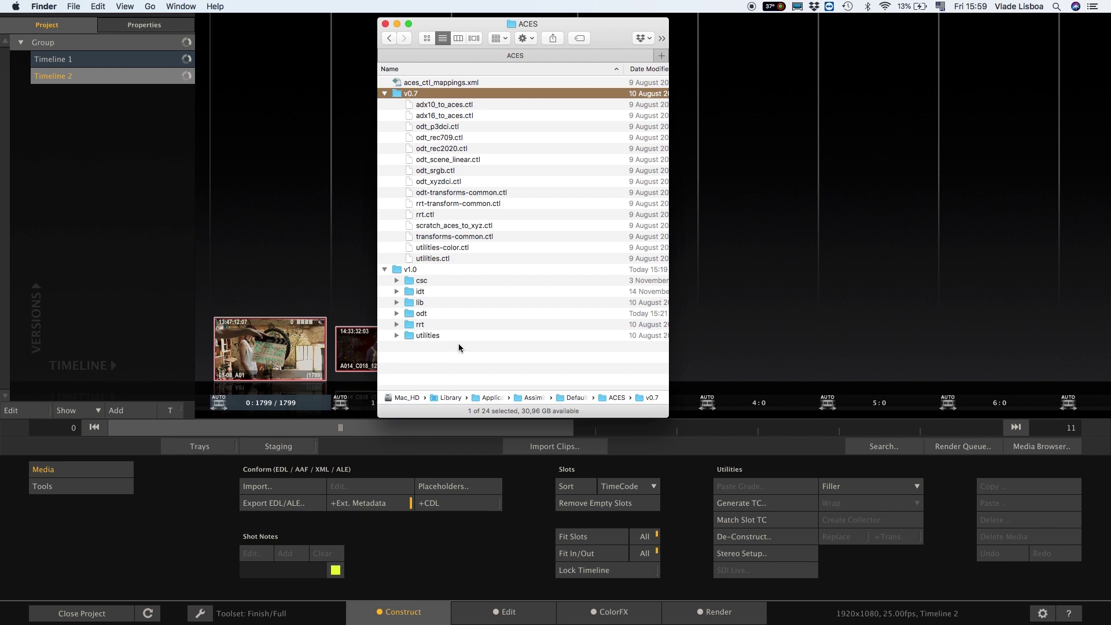
Open aces_ctl_mappings.xml in TextEdit and move its window beside the list of ACES files
{"action": "left_click", "coordinate": [442, 82]}
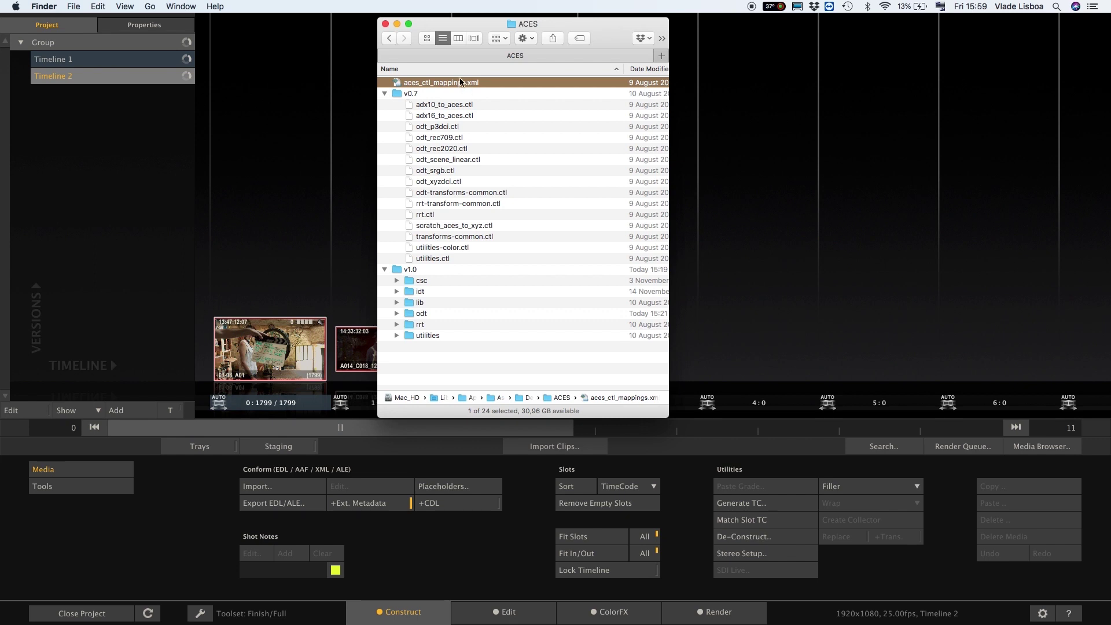
{"action": "right_click", "coordinate": [460, 85]}
{"action": "mouse_move", "coordinate": [514, 103]}
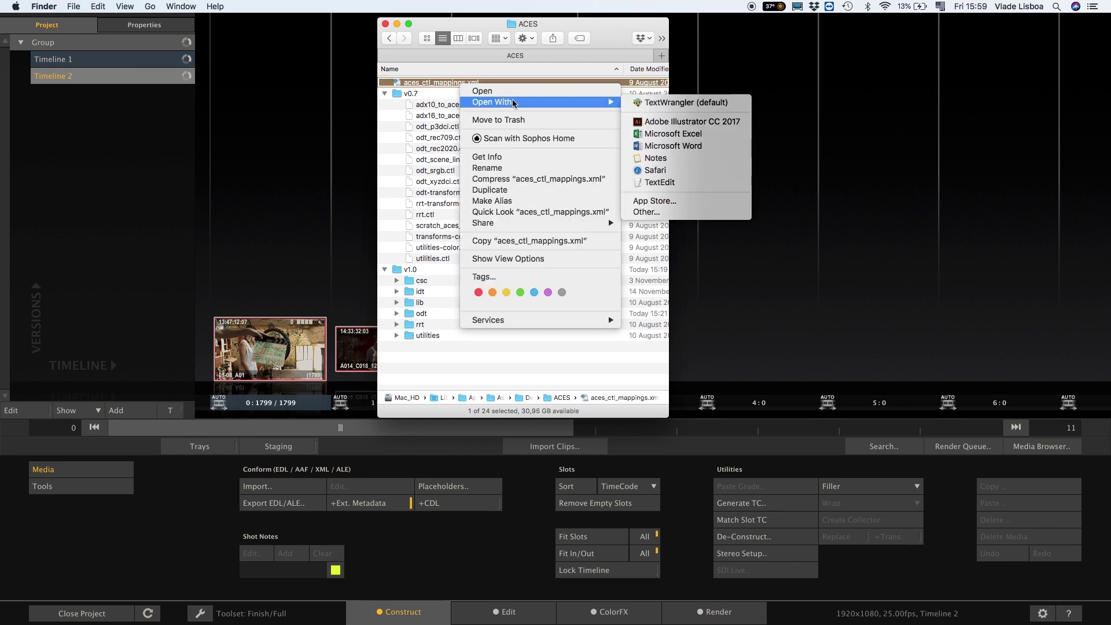
{"action": "left_click", "coordinate": [707, 183]}
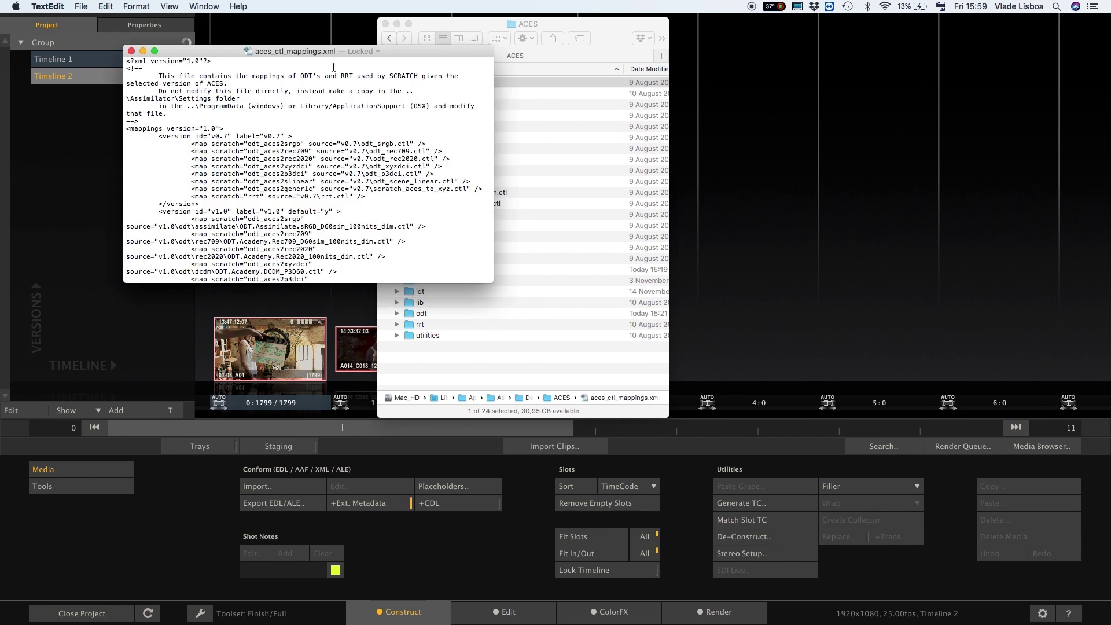
{"action": "left_click_drag", "start_coordinate": [327, 52], "coordinate": [776, 29]}
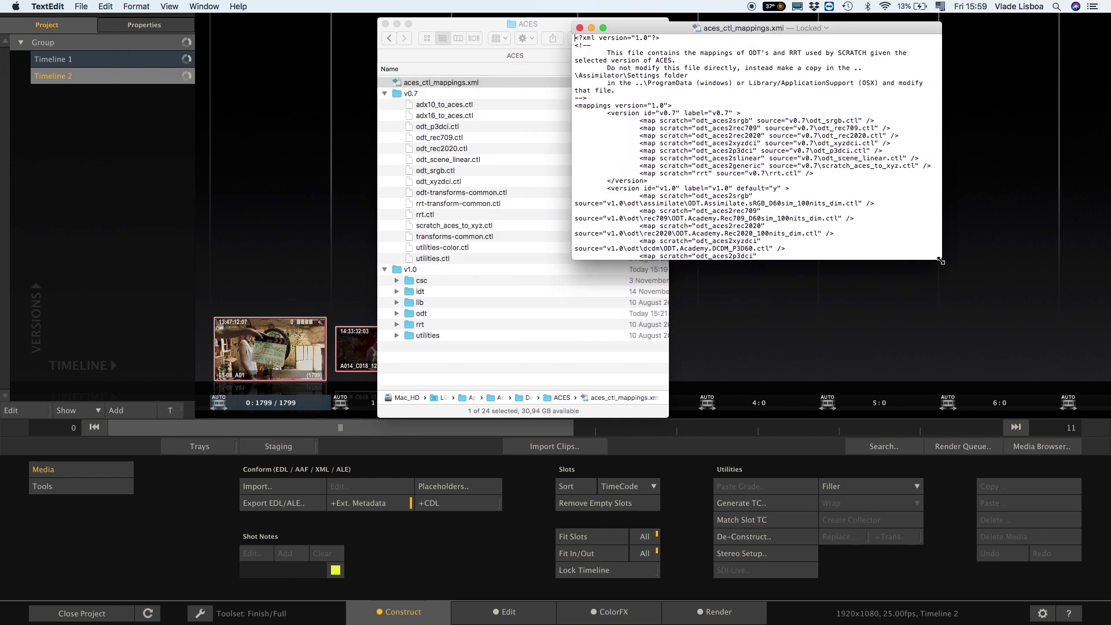
Arrange the enlarged mappings file and the ACES folder side by side and examine the v0.7 and v1.0 mappings, especially the v1.0 Rec709 ODT entry
{"action": "left_click_drag", "start_coordinate": [940, 261], "coordinate": [1095, 471]}
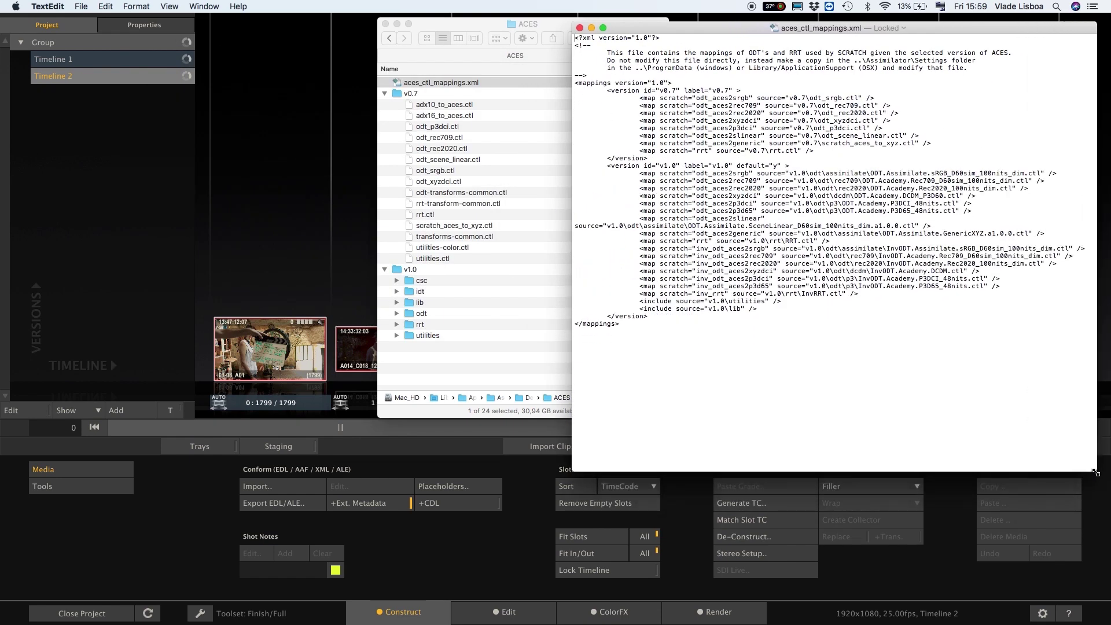
{"action": "left_click_drag", "start_coordinate": [554, 25], "coordinate": [408, 26]}
{"action": "left_click", "coordinate": [694, 93]}
{"action": "left_click_drag", "start_coordinate": [675, 107], "coordinate": [901, 151]}
{"action": "left_click_drag", "start_coordinate": [791, 173], "coordinate": [975, 219]}
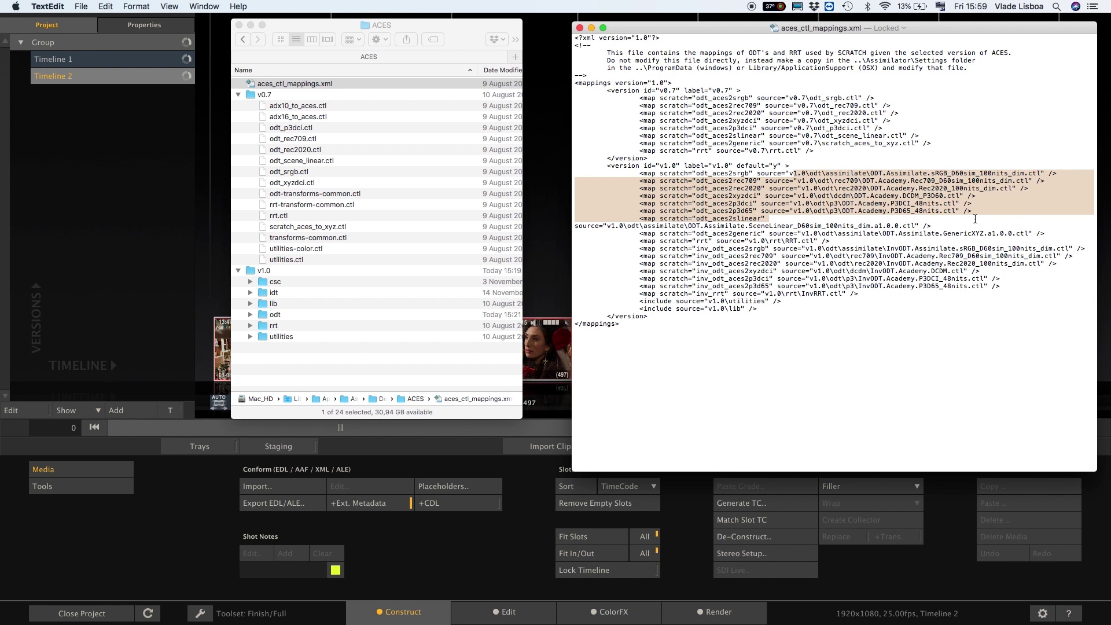
{"action": "left_click", "coordinate": [934, 356]}
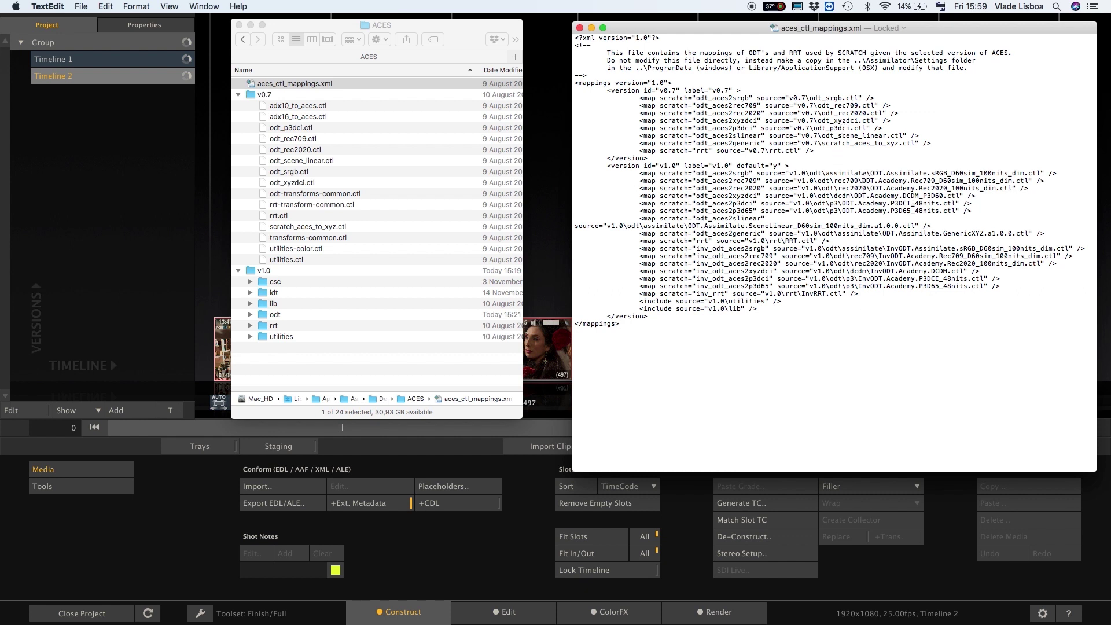
{"action": "left_click_drag", "start_coordinate": [863, 180], "coordinate": [1031, 181]}
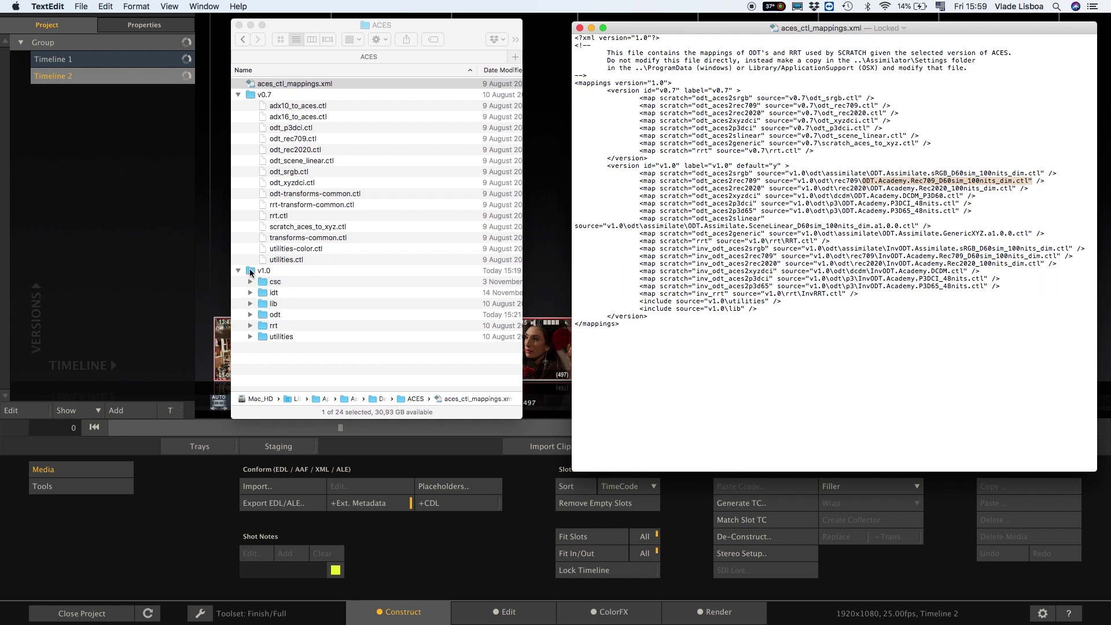
Expand the odt folder under v1.0 and copy the file name ODT.Academy.Rec709_100nits_dim.ctl from its rec709 subfolder
{"action": "left_click", "coordinate": [253, 271]}
{"action": "left_click", "coordinate": [271, 272]}
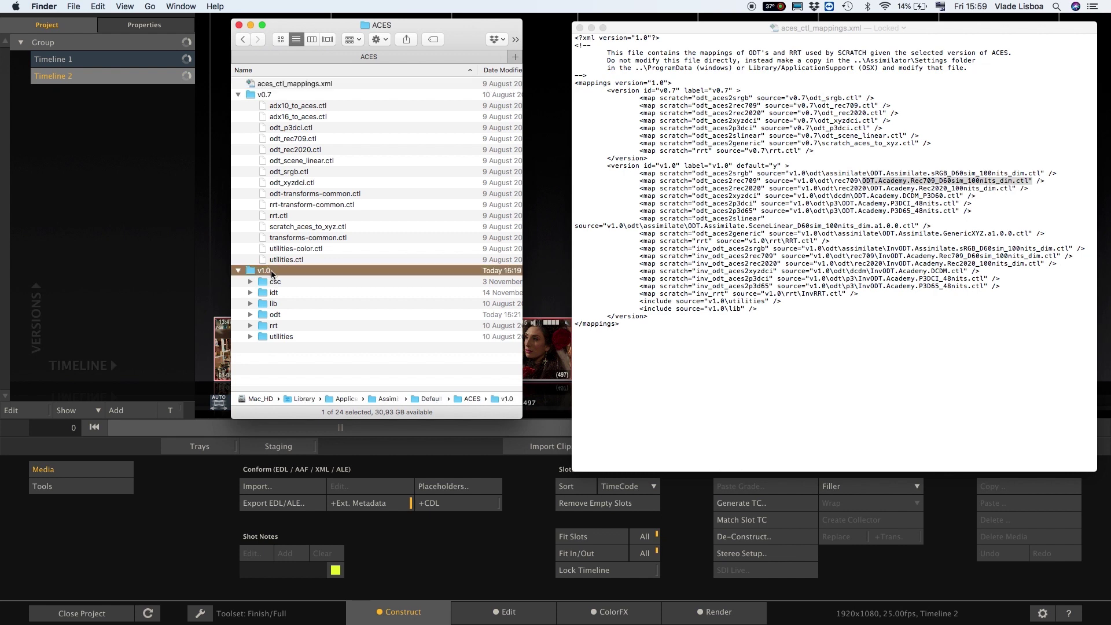
{"action": "left_click", "coordinate": [251, 315]}
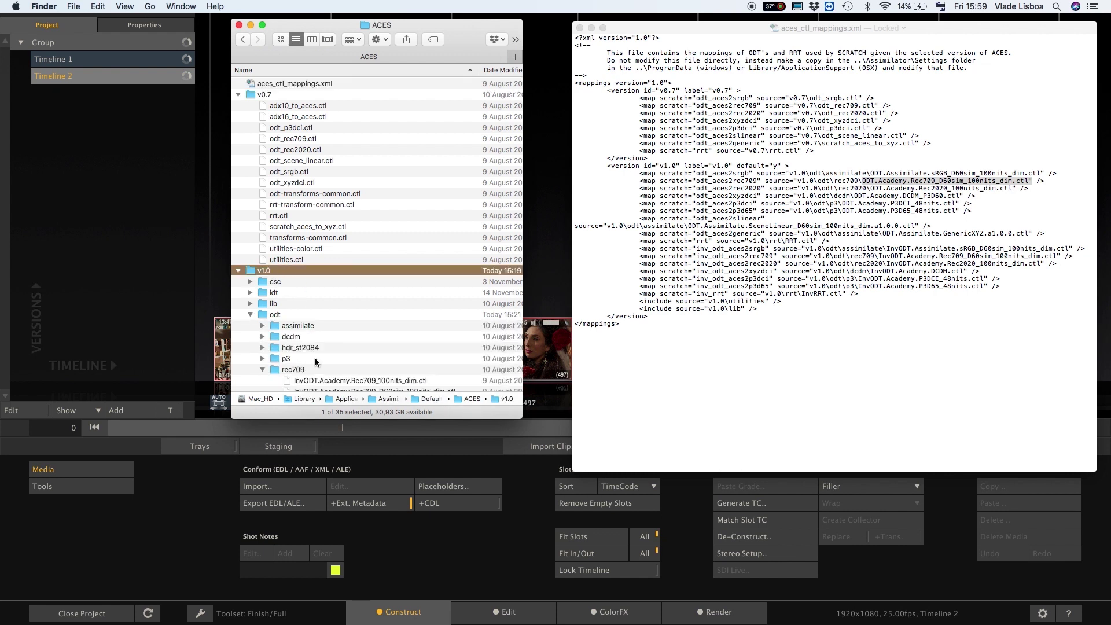
{"action": "scroll", "coordinate": [316, 363], "scroll_direction": "down", "scroll_amount": 5}
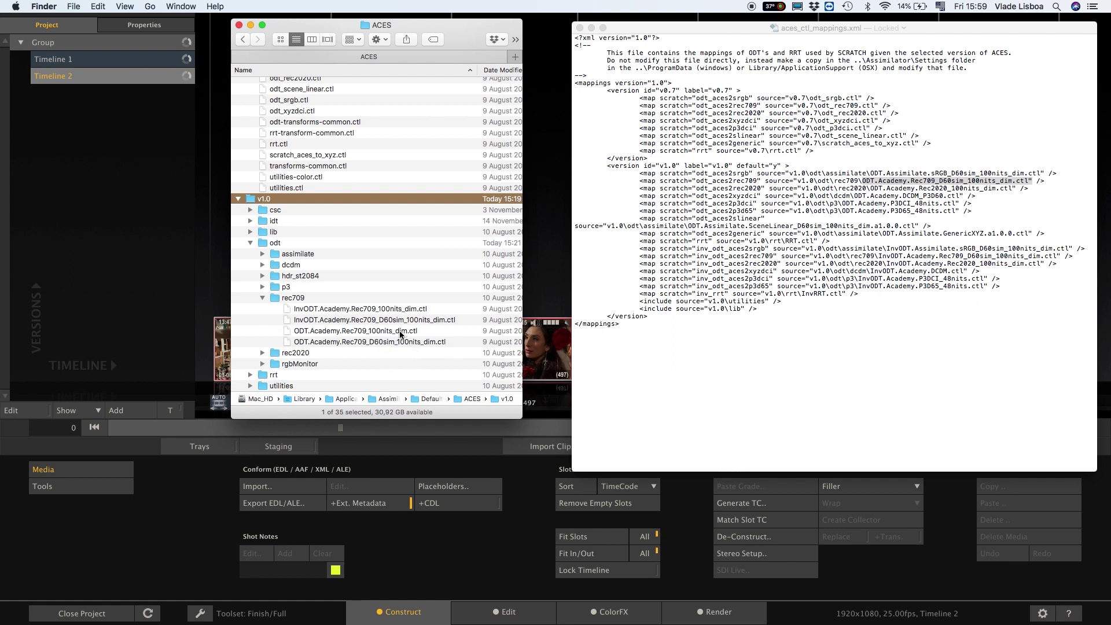
{"action": "left_click", "coordinate": [372, 334]}
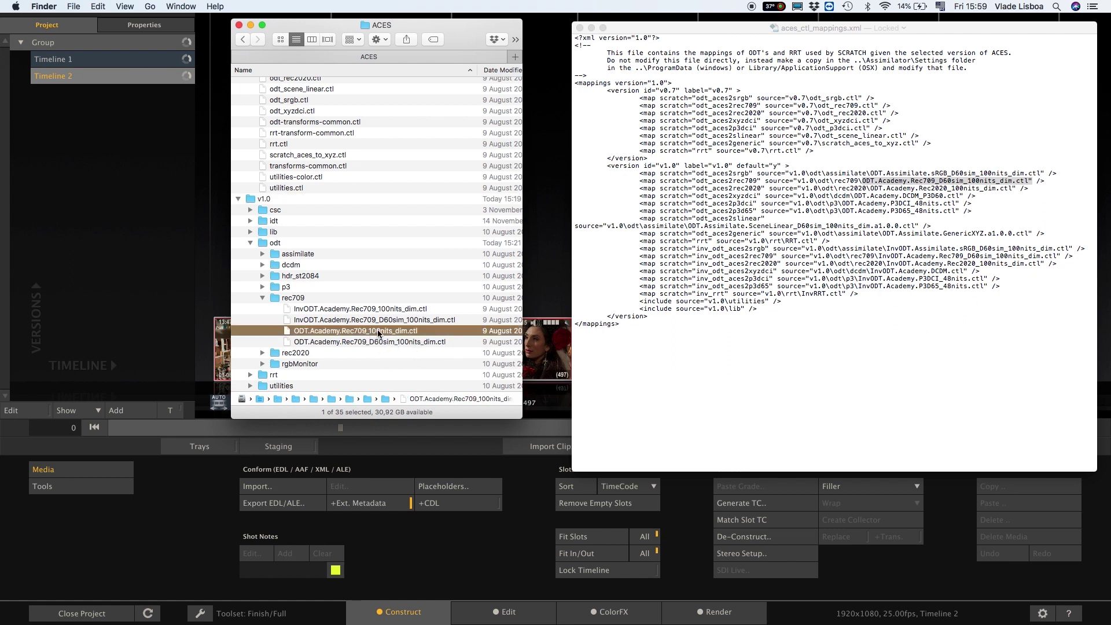
{"action": "left_click", "coordinate": [378, 329]}
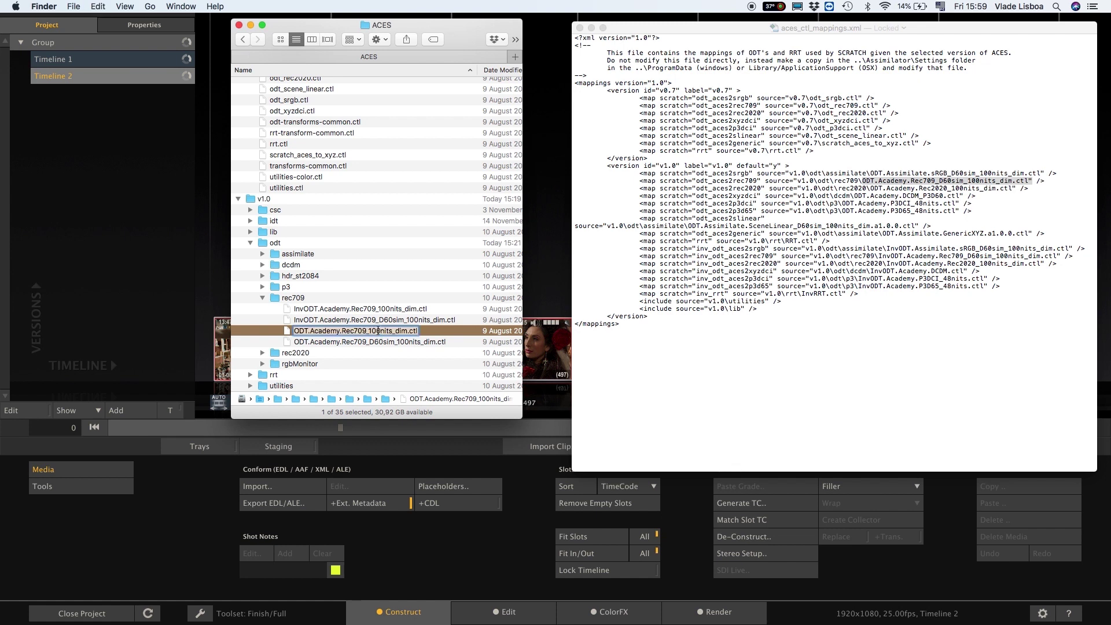
Replace the CTL file name in the v1.0 odt_aces2rec709 mapping with ODT.Academy.Rec709_100nits_dim.ctl
{"action": "left_click", "coordinate": [889, 182]}
{"action": "left_click", "coordinate": [868, 180]}
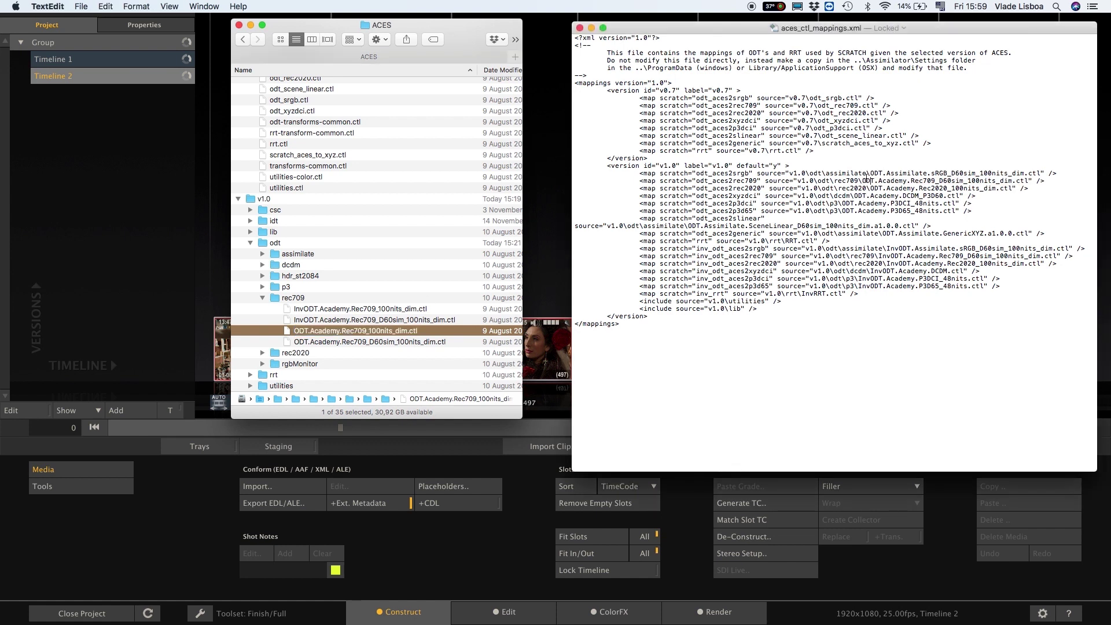
{"action": "left_click_drag", "start_coordinate": [863, 180], "coordinate": [1029, 182]}
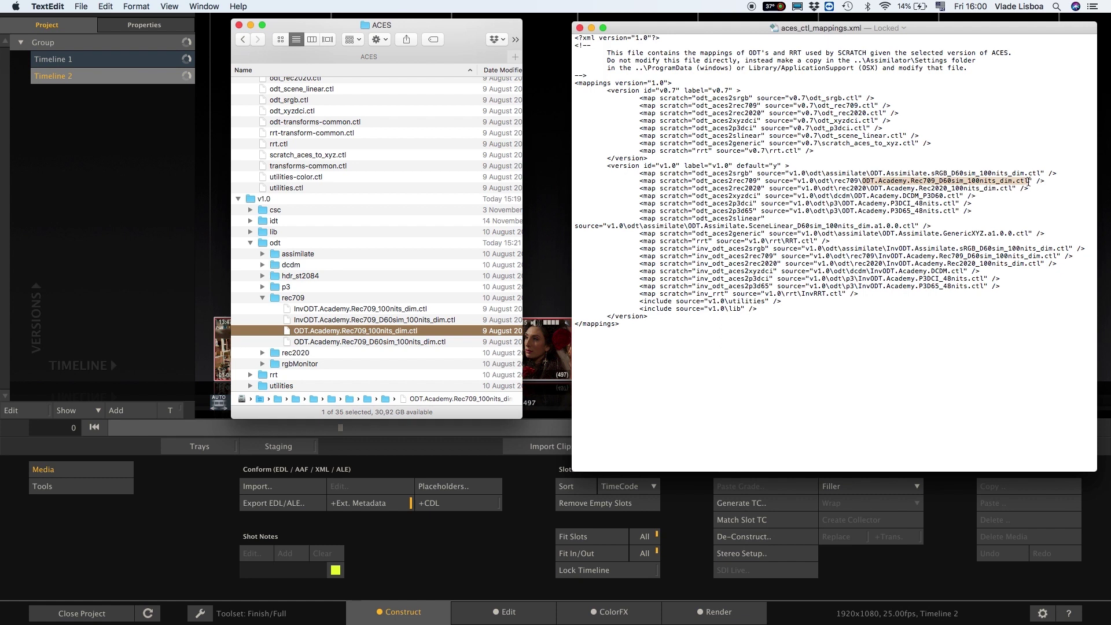
{"action": "type", "text": "ODT.Academy.Rec709_100nits_dim.ctl"}
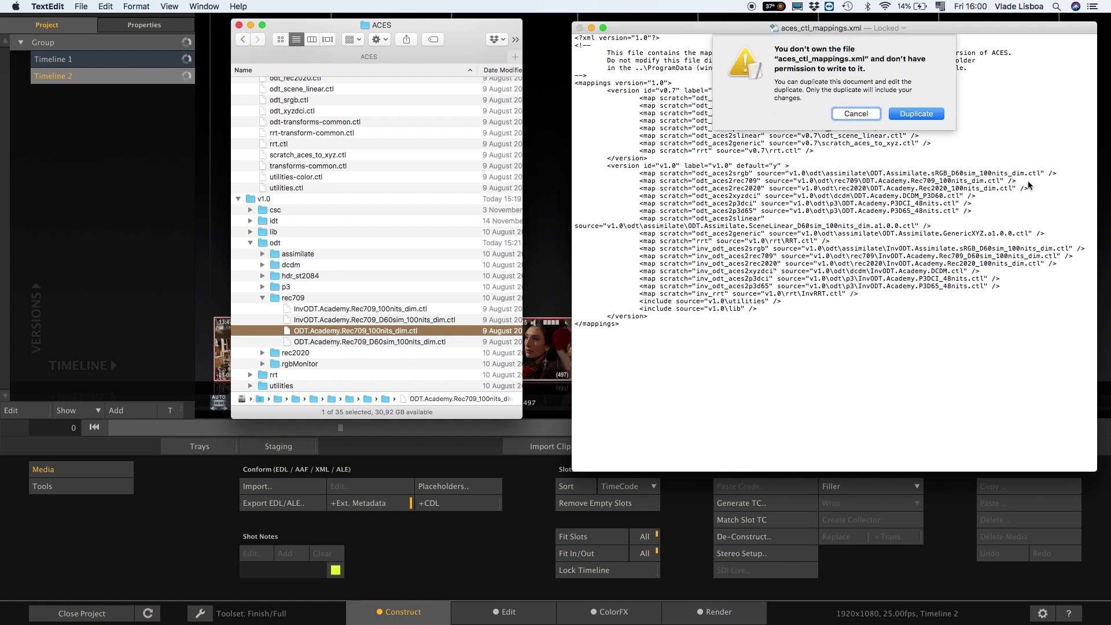